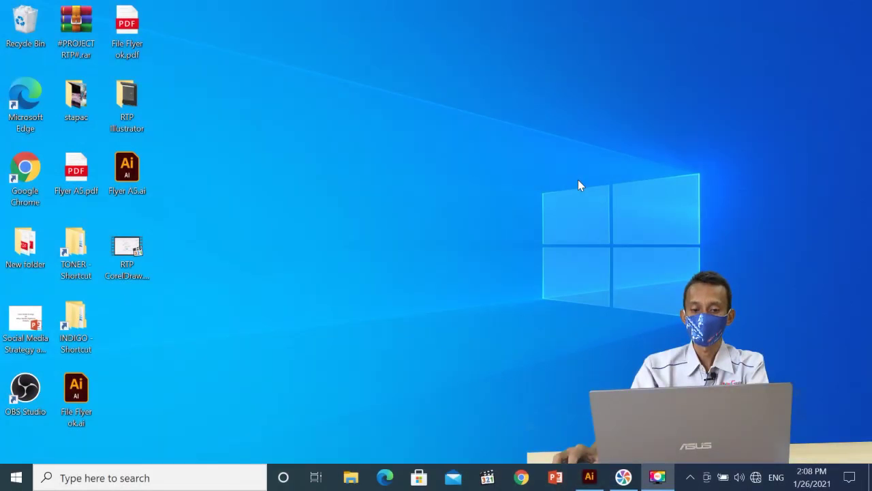
- Switch to Illustrator and start a new document named "Flyer A5"
{"action": "left_click", "coordinate": [590, 478]}
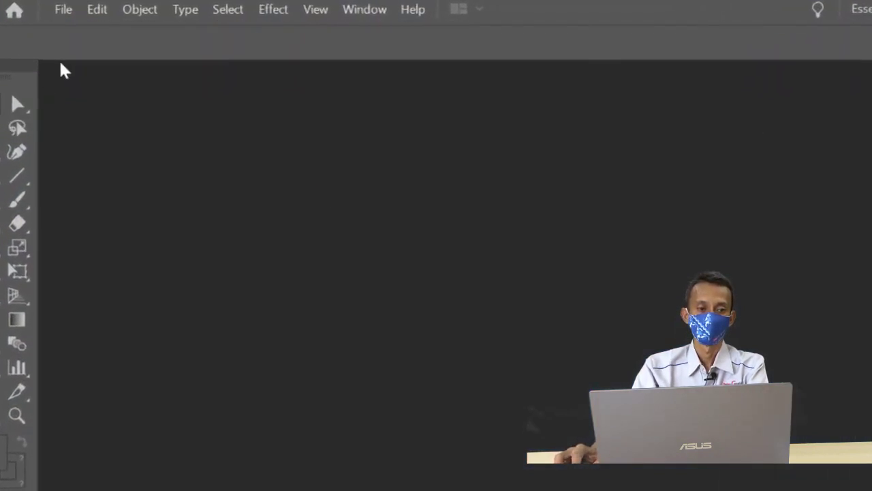
{"action": "left_click", "coordinate": [62, 9]}
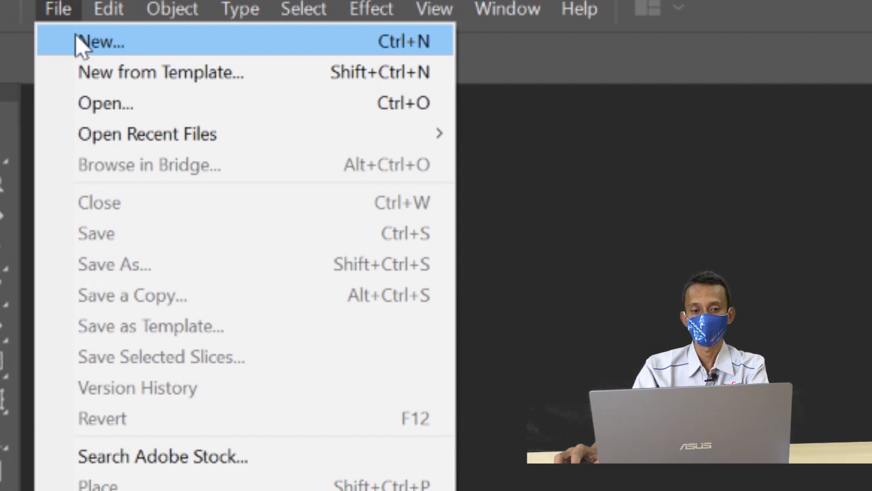
{"action": "left_click", "coordinate": [77, 42]}
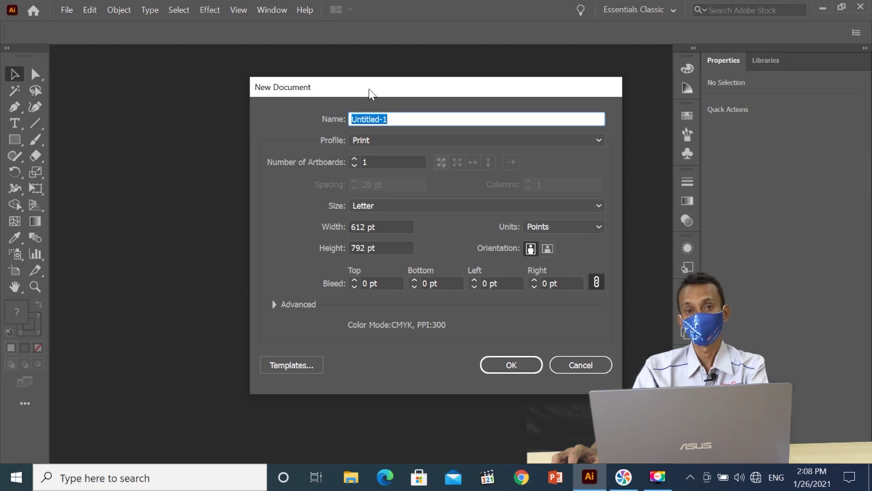
{"action": "left_click_drag", "start_coordinate": [371, 94], "coordinate": [337, 112]}
{"action": "left_click", "coordinate": [377, 112]}
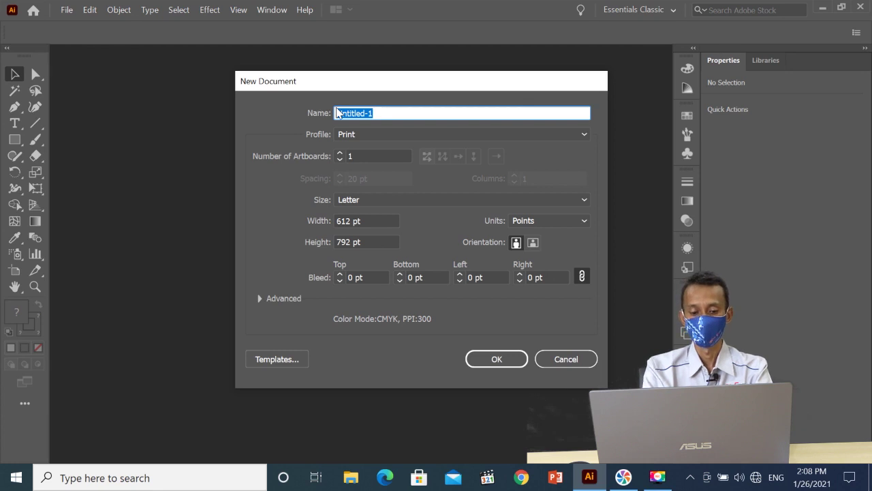
{"action": "type", "text": "Flyer"}
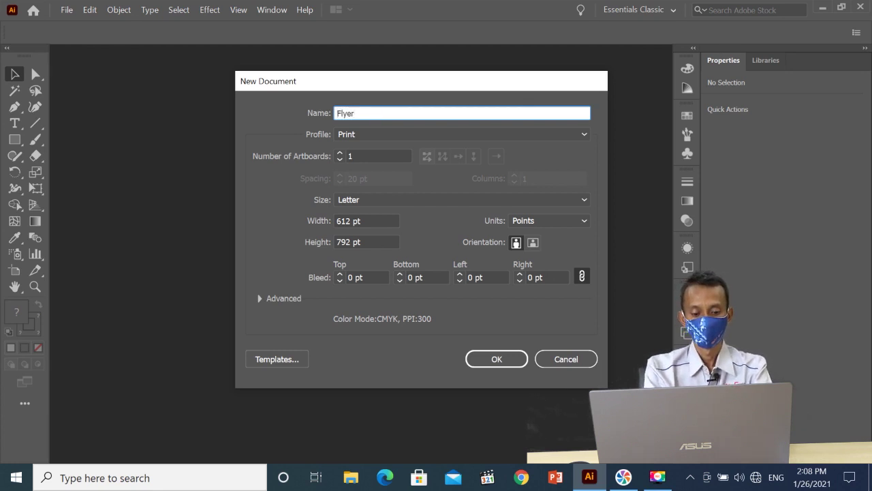
{"action": "type", "text": " A5"}
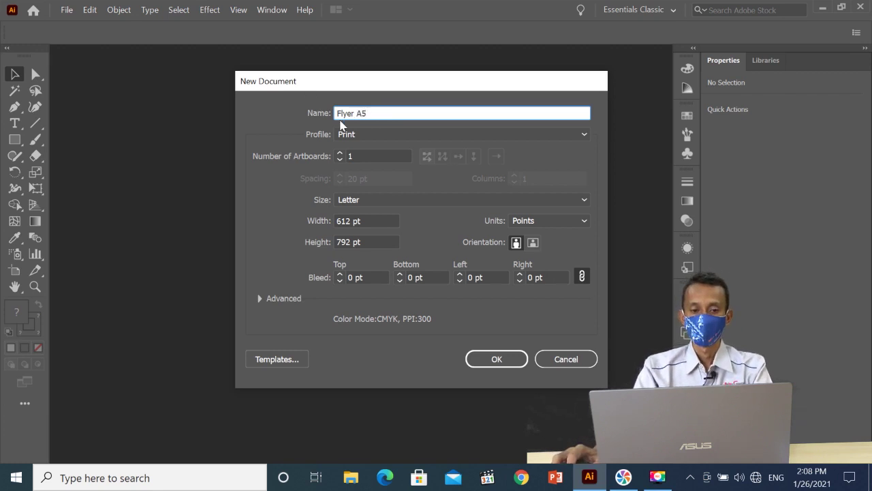
- Review the new document's profile choices, number of artboards and preset page sizes
{"action": "left_click", "coordinate": [387, 134]}
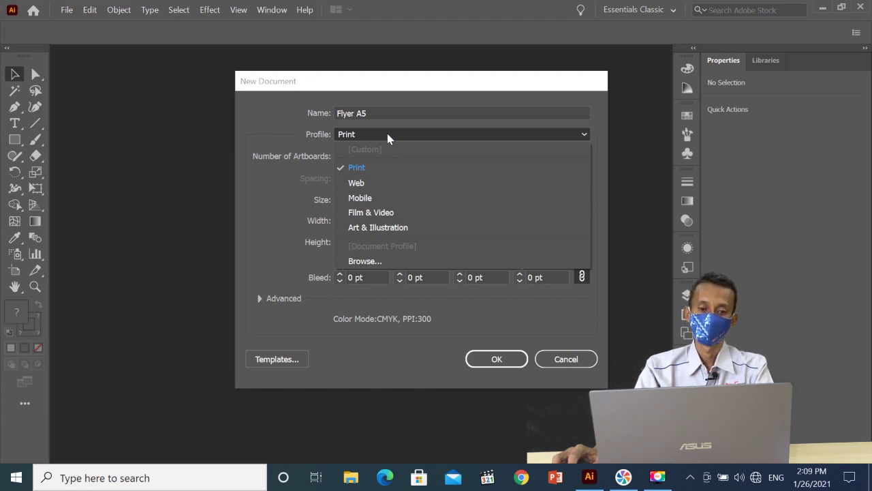
{"action": "left_click", "coordinate": [387, 133]}
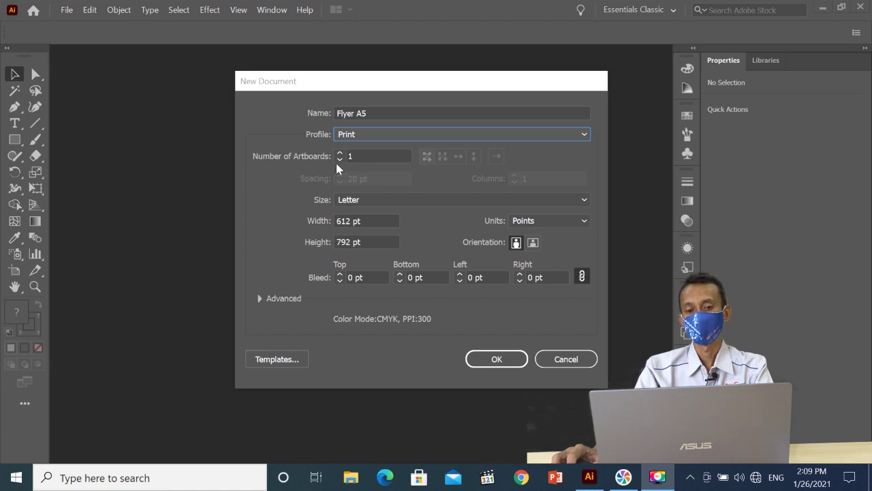
{"action": "left_click", "coordinate": [371, 159]}
{"action": "double_click", "coordinate": [351, 156]}
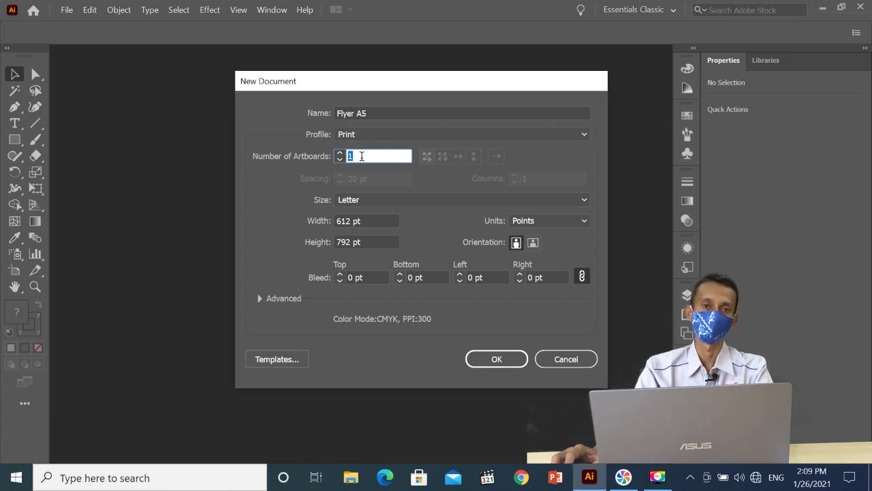
{"action": "left_click", "coordinate": [389, 200]}
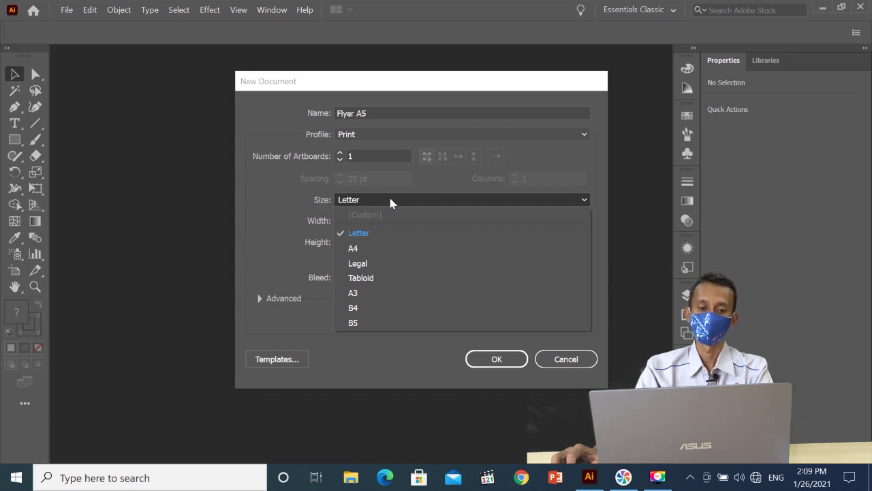
{"action": "left_click", "coordinate": [256, 191]}
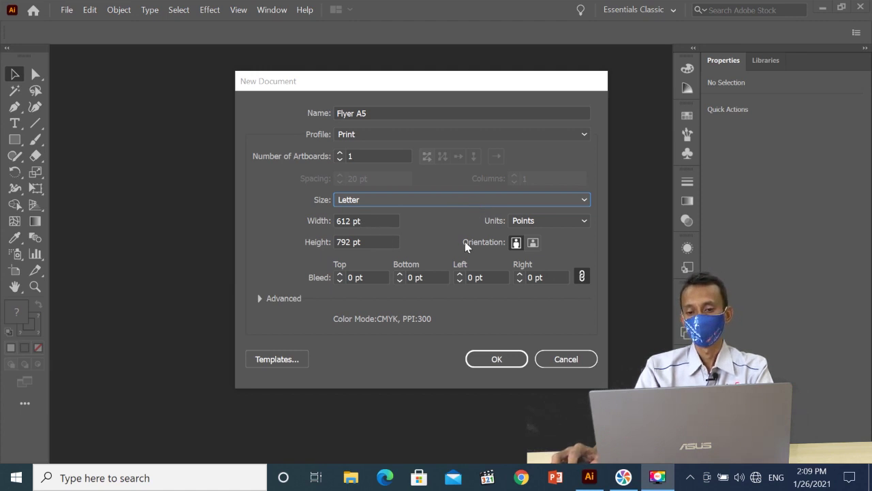
- Set the new document's units to Millimeters and its page size to 148 mm wide by 210 mm high
{"action": "left_click", "coordinate": [550, 223]}
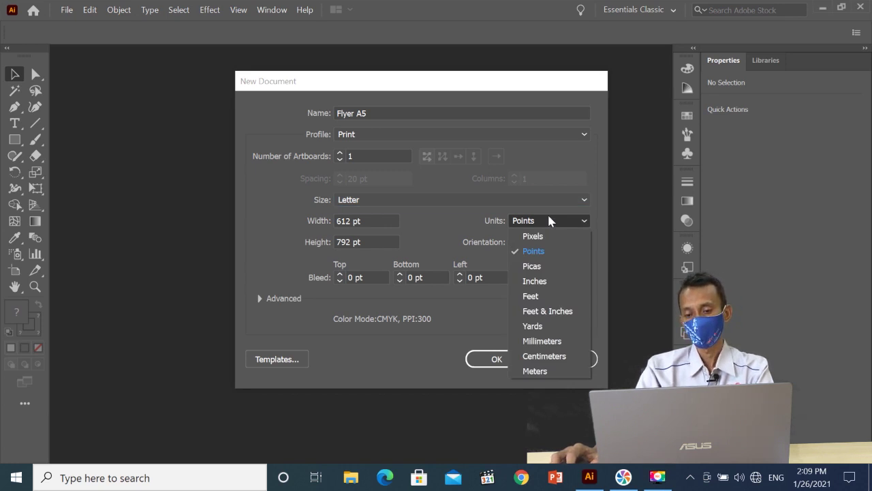
{"action": "left_click", "coordinate": [557, 342]}
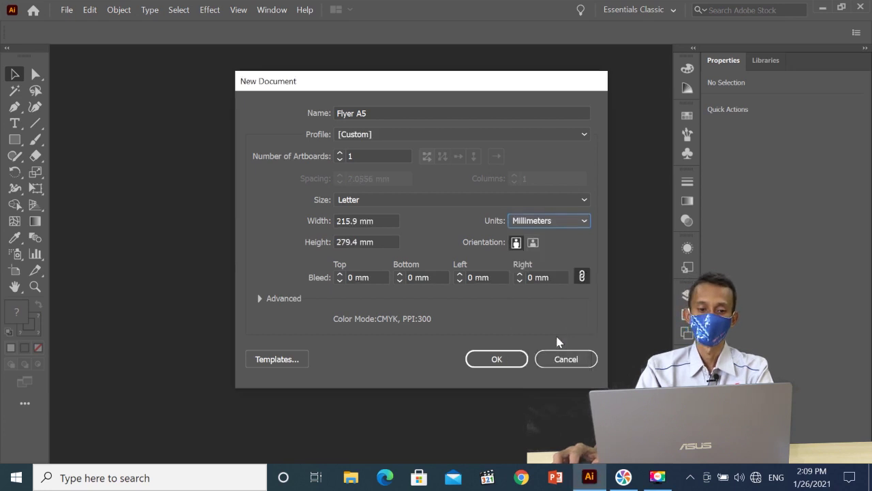
{"action": "left_click", "coordinate": [379, 221]}
{"action": "left_click_drag", "start_coordinate": [379, 221], "coordinate": [335, 216]}
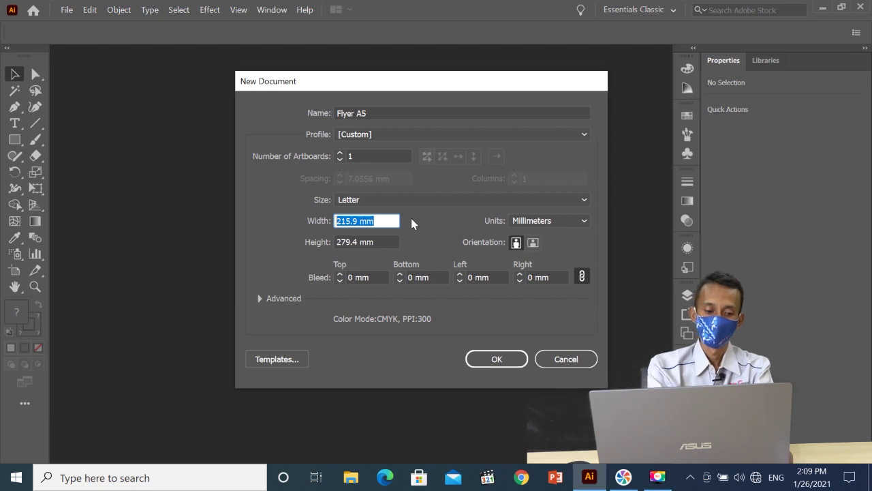
{"action": "type", "text": "1"}
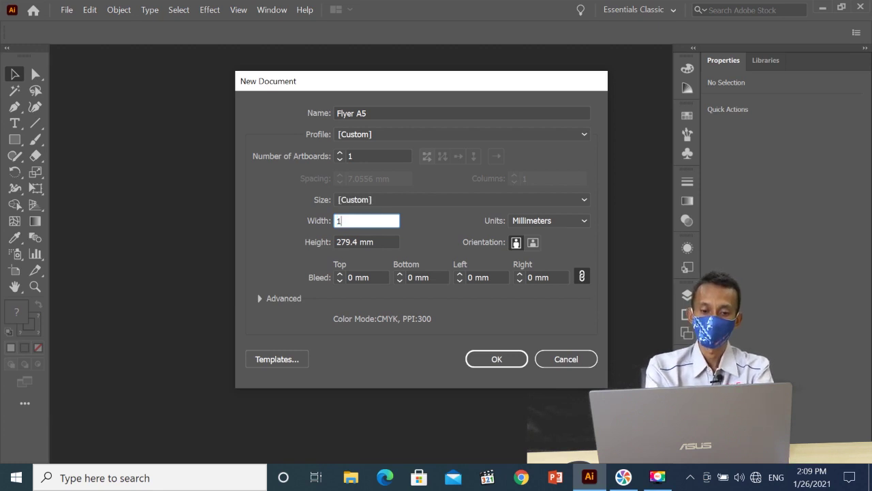
{"action": "type", "text": "48"}
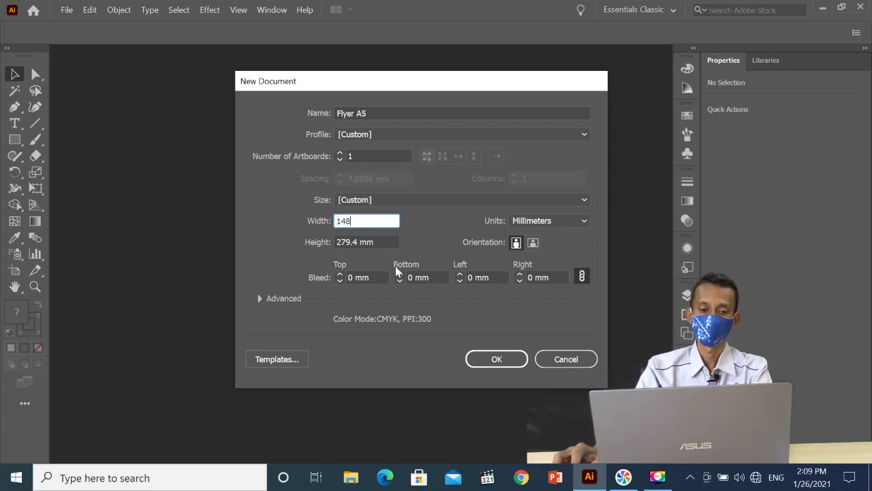
{"action": "key", "text": "Tab"}
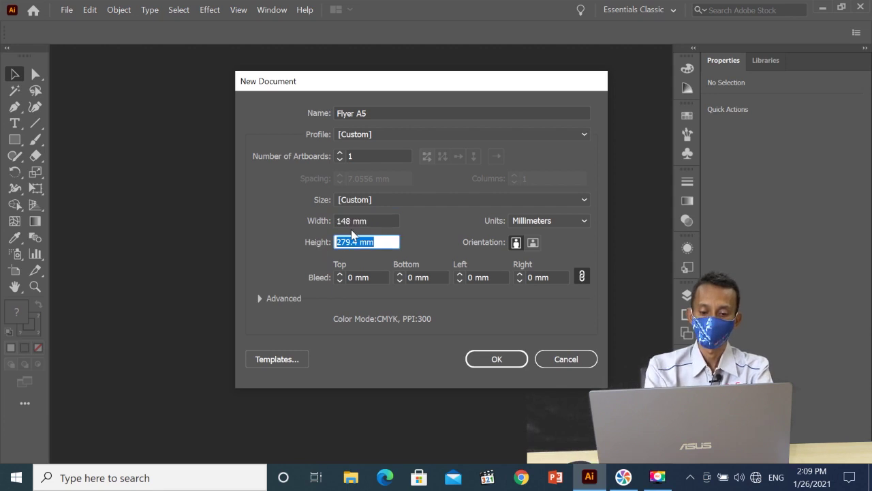
{"action": "type", "text": "210"}
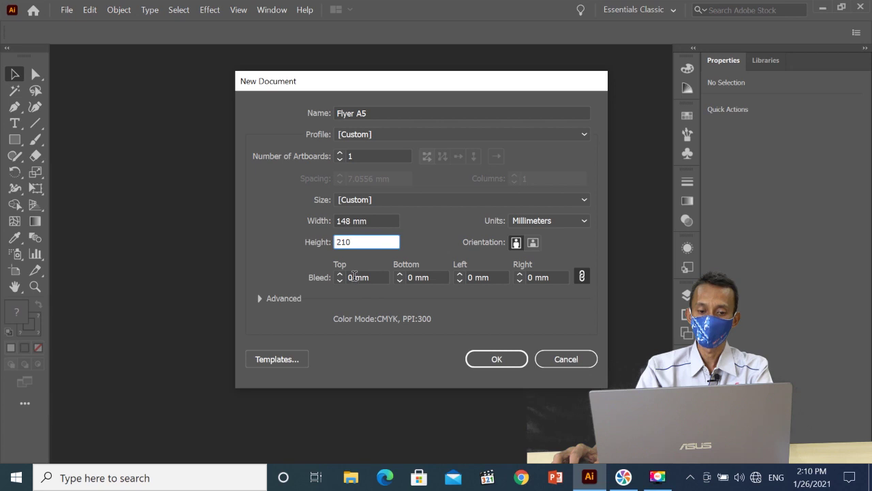
- Set the new document's bleed to 2 mm on all four sides
{"action": "left_click", "coordinate": [355, 275]}
{"action": "left_click_drag", "start_coordinate": [355, 276], "coordinate": [344, 280]}
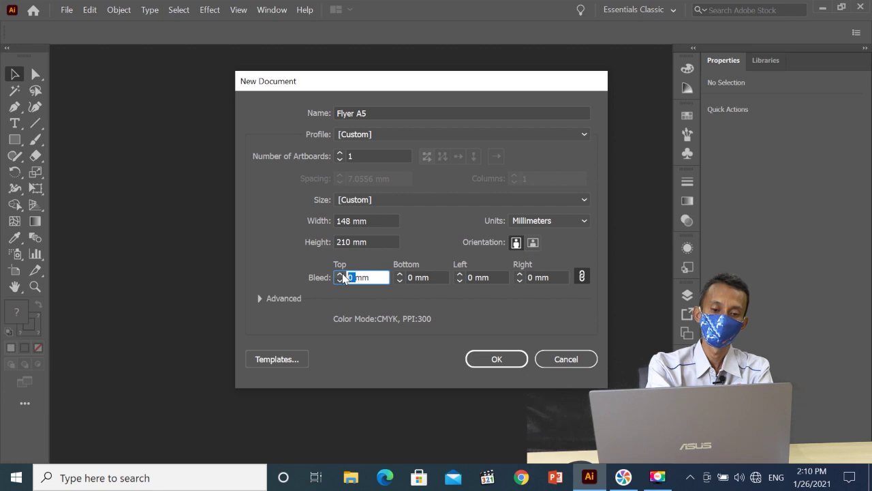
{"action": "type", "text": "2mm"}
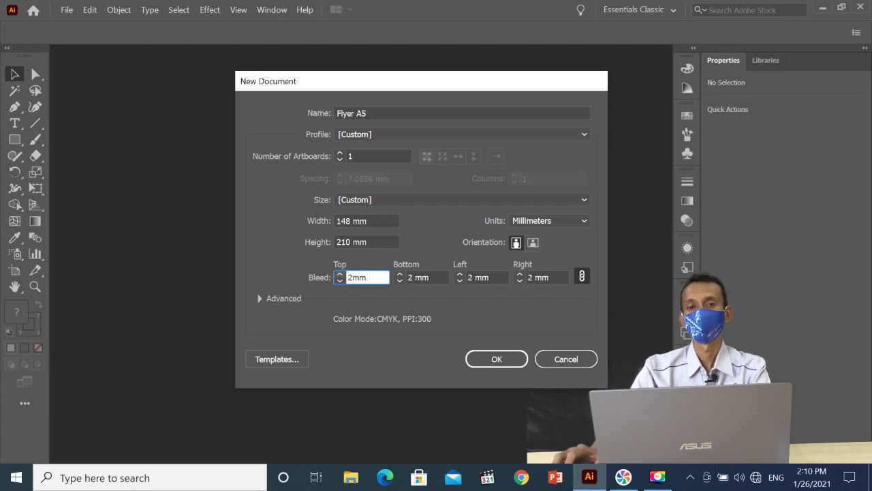
{"action": "key", "text": "Left"}
{"action": "key", "text": "Left"}
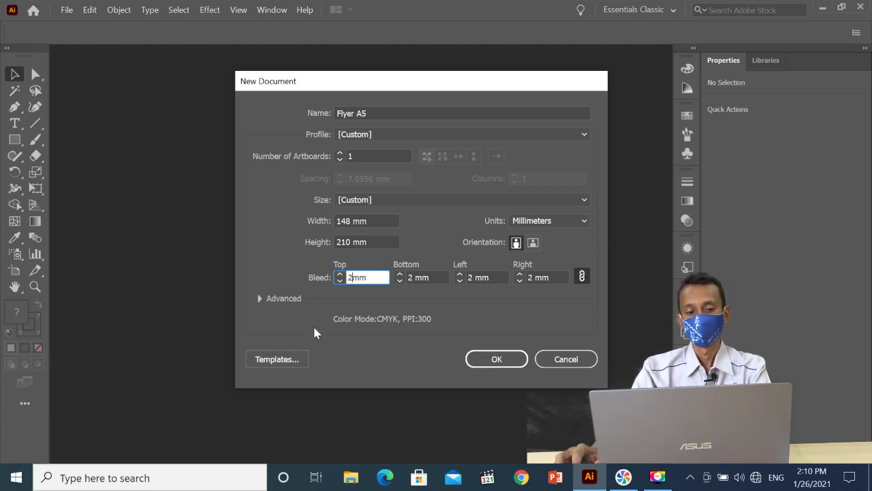
- Keep the CMYK color mode and Default preview mode in the advanced settings and create the document
{"action": "left_click", "coordinate": [260, 299]}
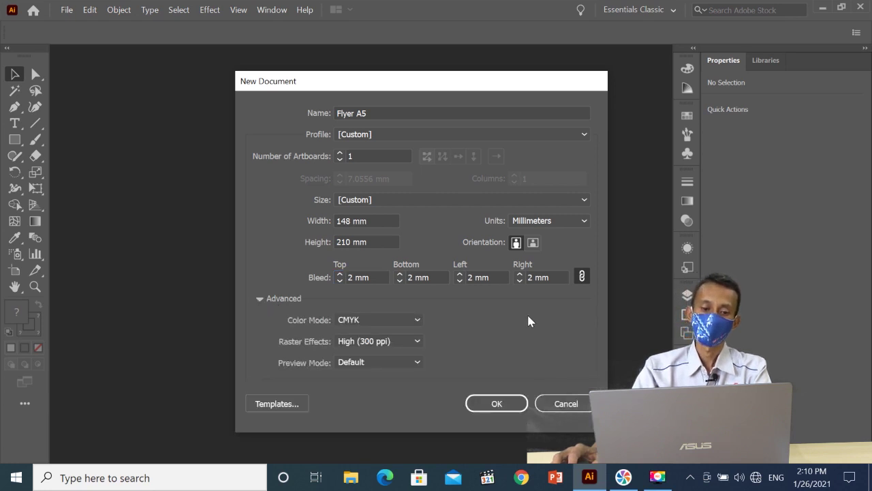
{"action": "left_click", "coordinate": [419, 319]}
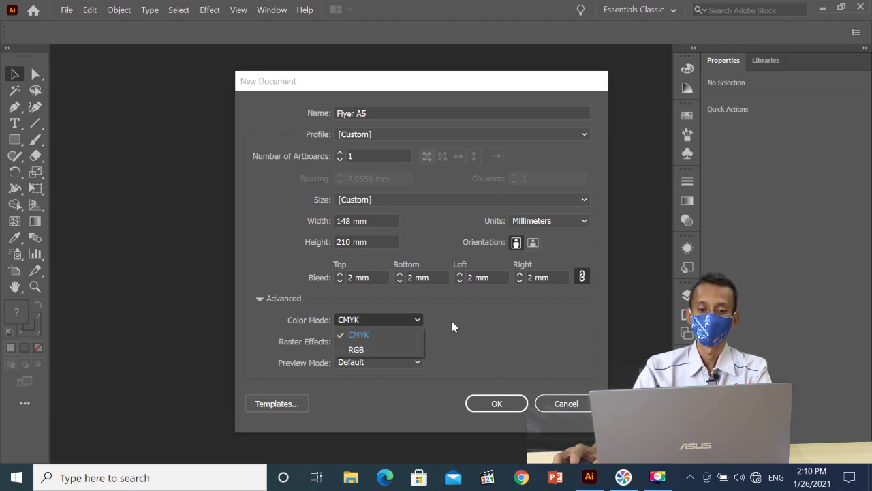
{"action": "left_click", "coordinate": [379, 335]}
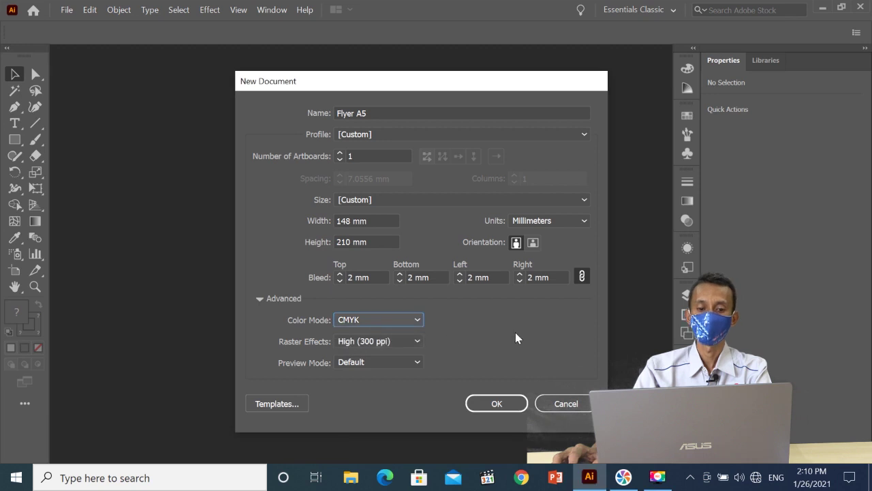
{"action": "left_click", "coordinate": [416, 363]}
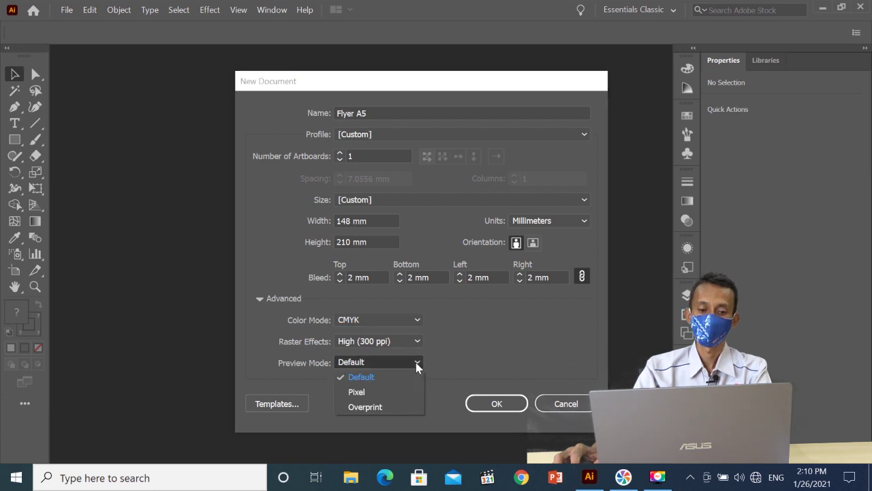
{"action": "left_click", "coordinate": [495, 341]}
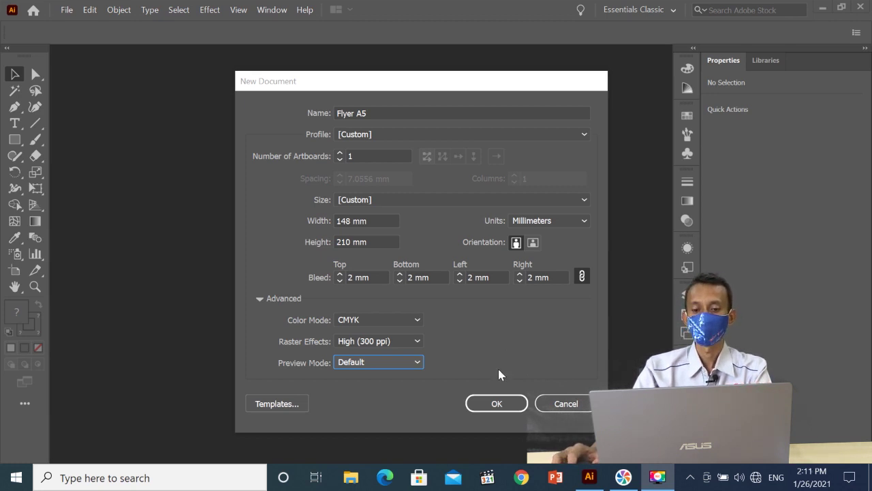
{"action": "left_click", "coordinate": [499, 404]}
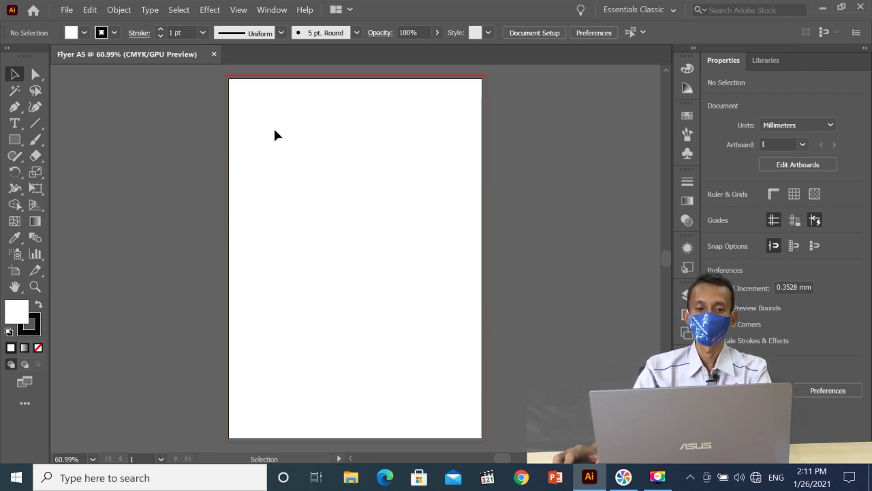
- Examine the bleed line around the artboard's upper-left corner up close, then return to an overview of the page
{"action": "key", "text": "z"}
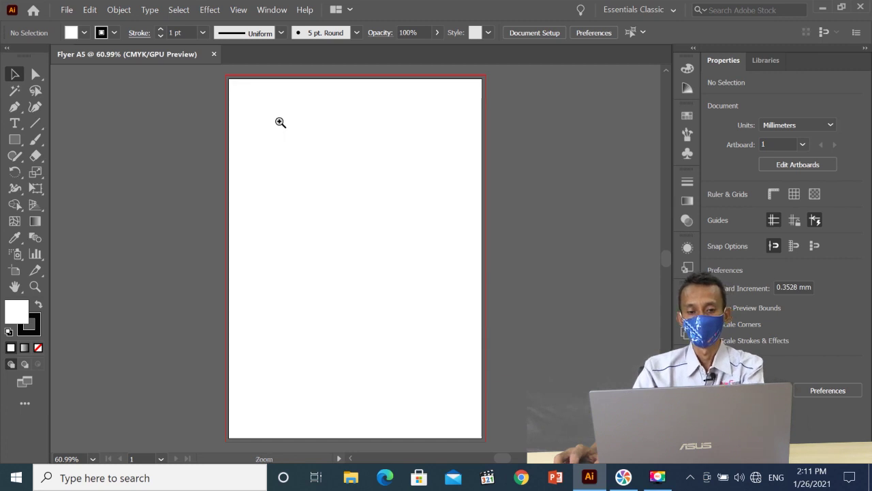
{"action": "left_click", "coordinate": [278, 121]}
{"action": "left_click", "coordinate": [334, 227]}
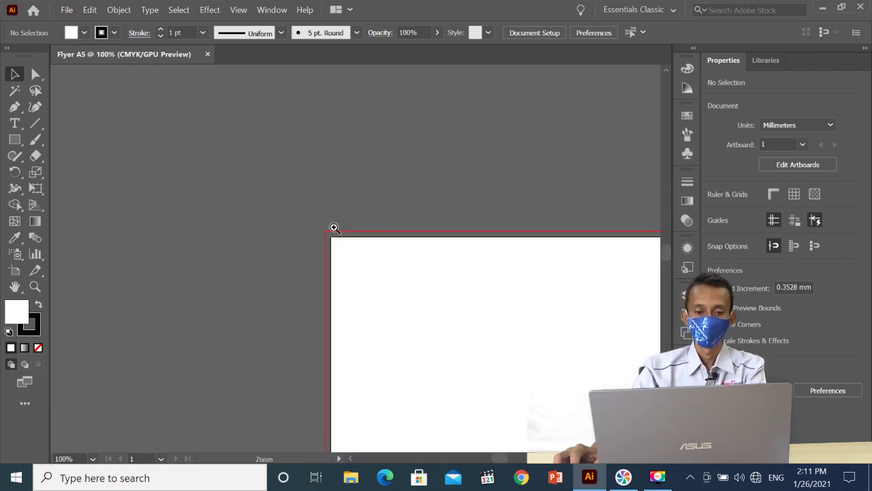
{"action": "left_click", "coordinate": [408, 259]}
{"action": "left_click_drag", "start_coordinate": [323, 252], "coordinate": [275, 177]}
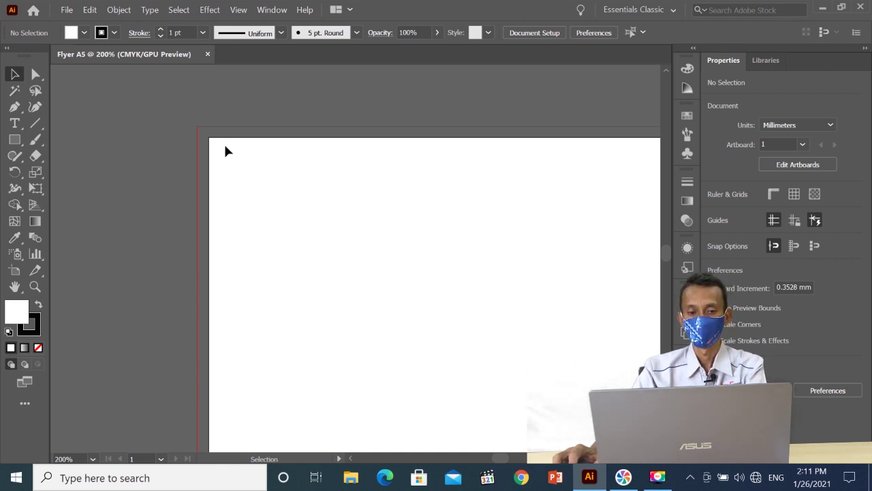
{"action": "key", "text": "z"}
{"action": "left_click", "coordinate": [328, 162], "text": "alt"}
{"action": "left_click", "coordinate": [328, 162], "text": "alt"}
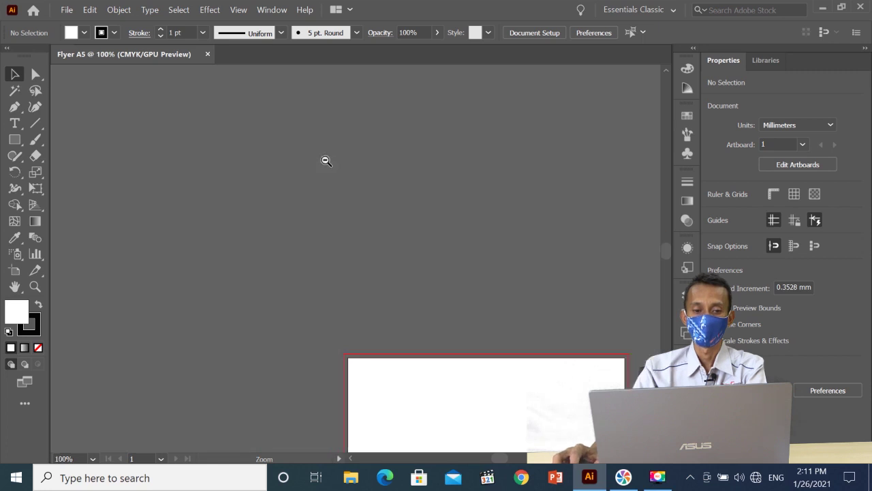
{"action": "left_click_drag", "start_coordinate": [413, 265], "coordinate": [314, 105]}
{"action": "left_click_drag", "start_coordinate": [315, 188], "coordinate": [282, 100]}
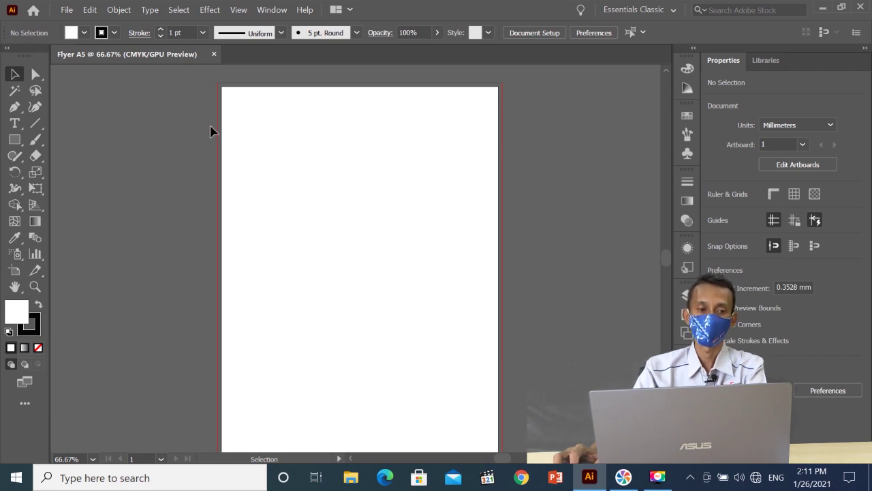
- Open the existing flyer file "Flyer A5.ai" from the Desktop folder
{"action": "left_click", "coordinate": [67, 10]}
{"action": "left_click", "coordinate": [96, 53]}
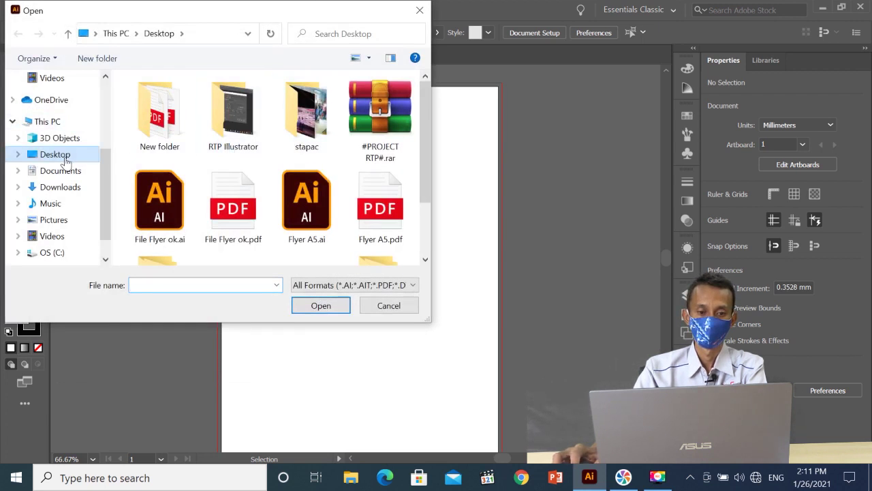
{"action": "double_click", "coordinate": [293, 205]}
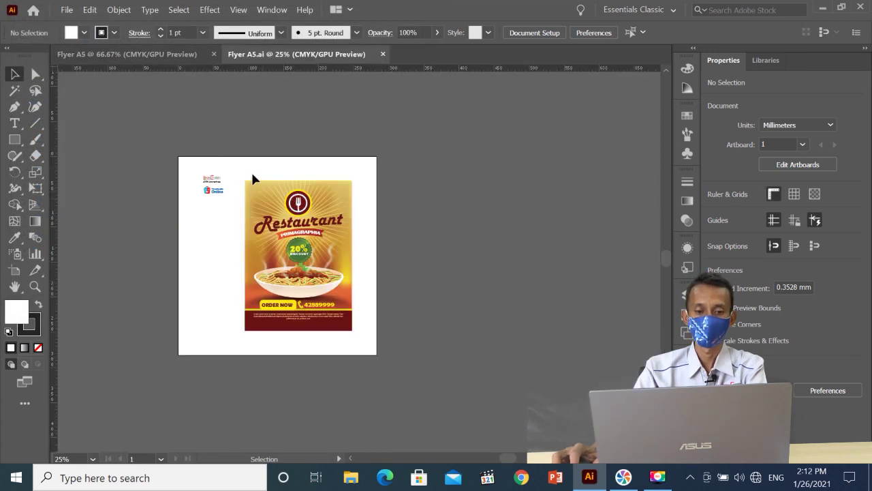
- Copy the restaurant flyer artwork from "Flyer A5.ai" and paste it into the new Flyer A5 document
{"action": "left_click_drag", "start_coordinate": [235, 169], "coordinate": [376, 353]}
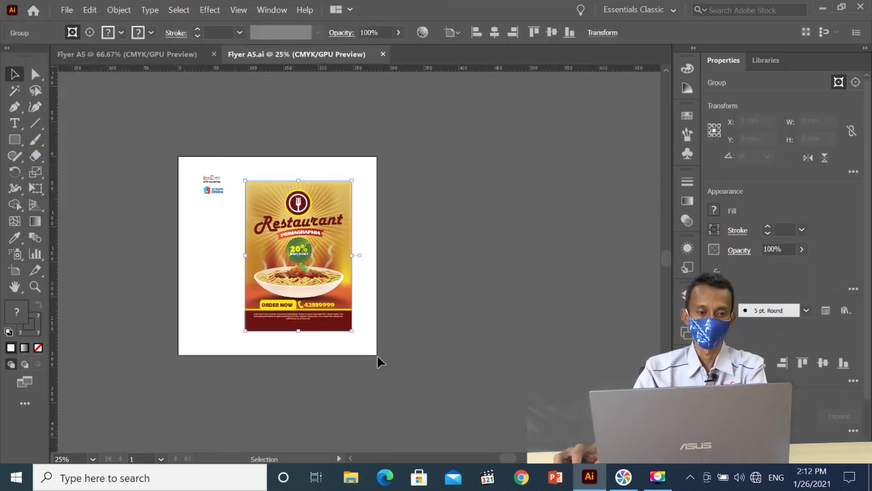
{"action": "left_click", "coordinate": [144, 56]}
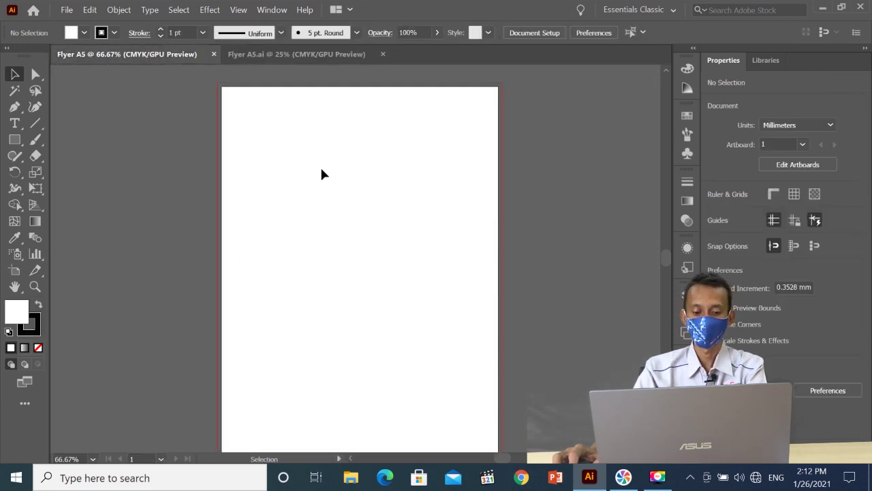
{"action": "key", "text": "a"}
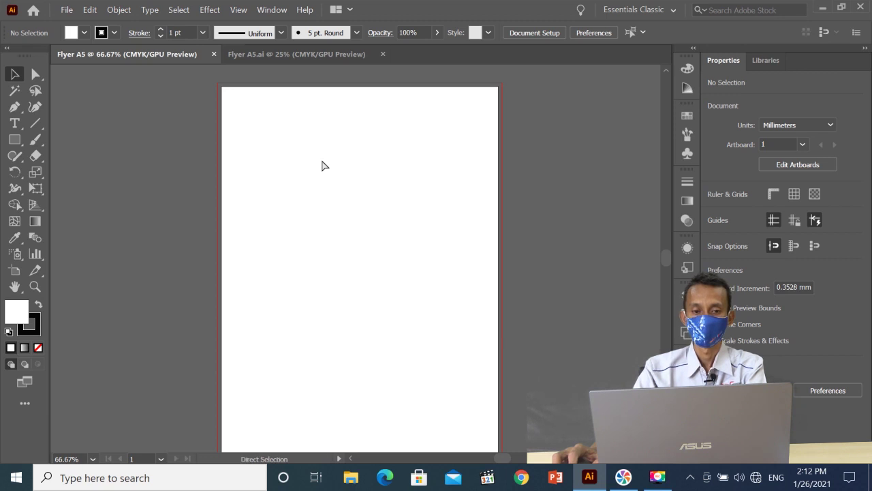
{"action": "key", "text": "ctrl+v"}
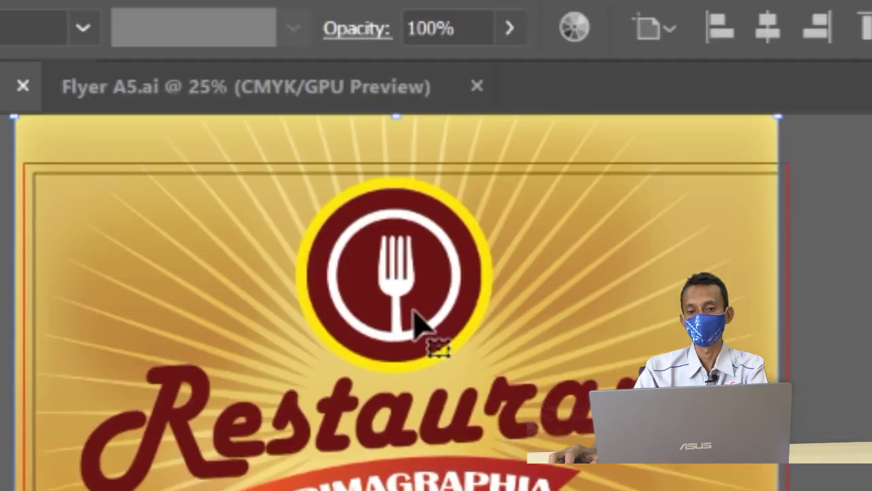
- Center the pasted flyer artwork vertically and horizontally, using the artboard as the alignment reference
{"action": "left_click", "coordinate": [673, 39]}
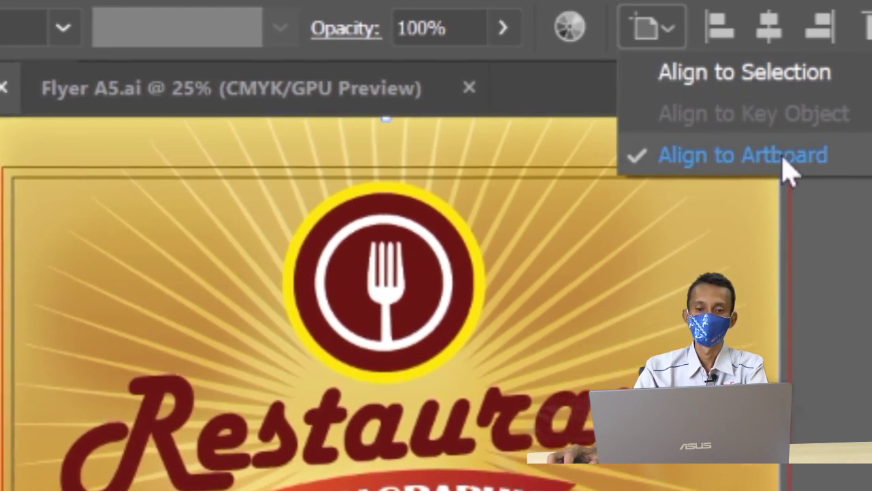
{"action": "left_click", "coordinate": [771, 42]}
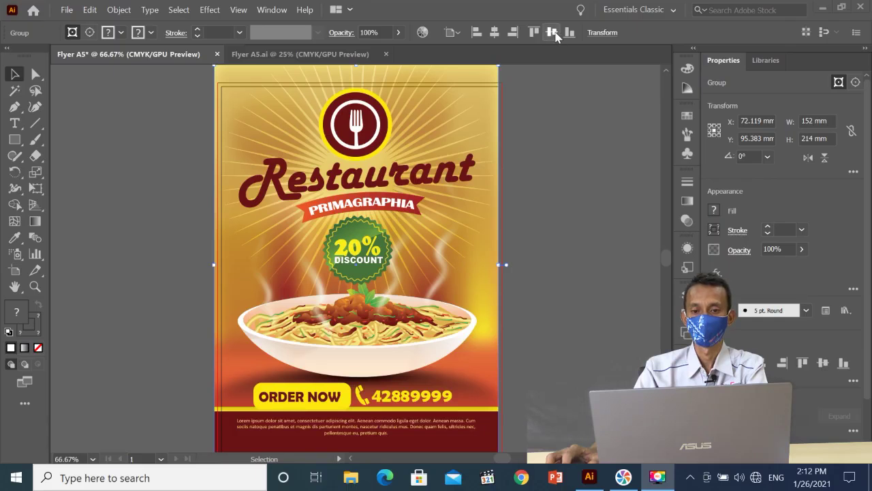
{"action": "left_click", "coordinate": [554, 37]}
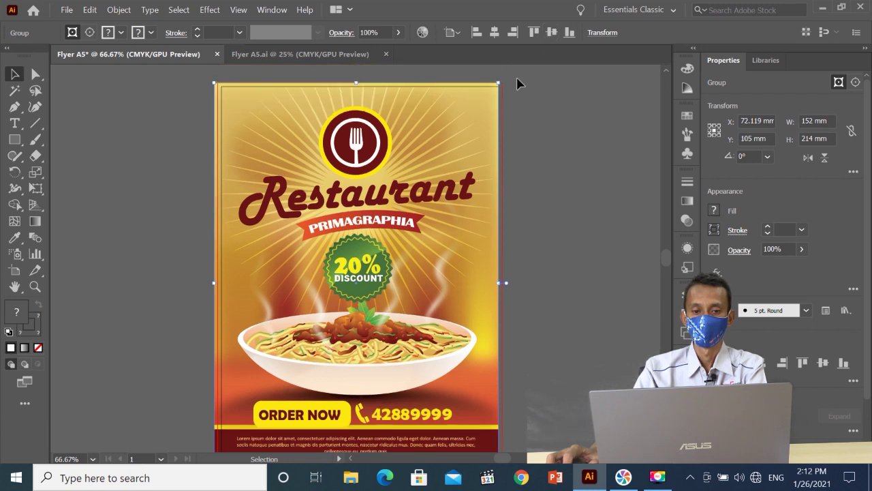
{"action": "left_click", "coordinate": [496, 34]}
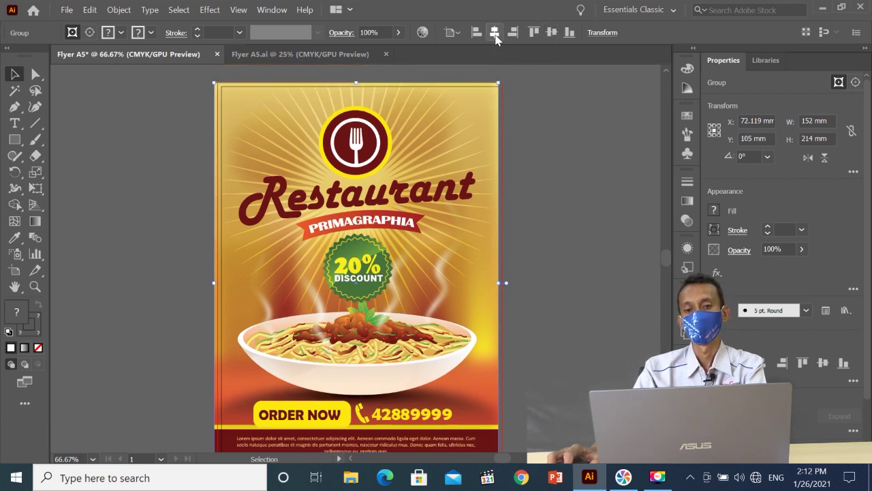
{"action": "left_click", "coordinate": [514, 75]}
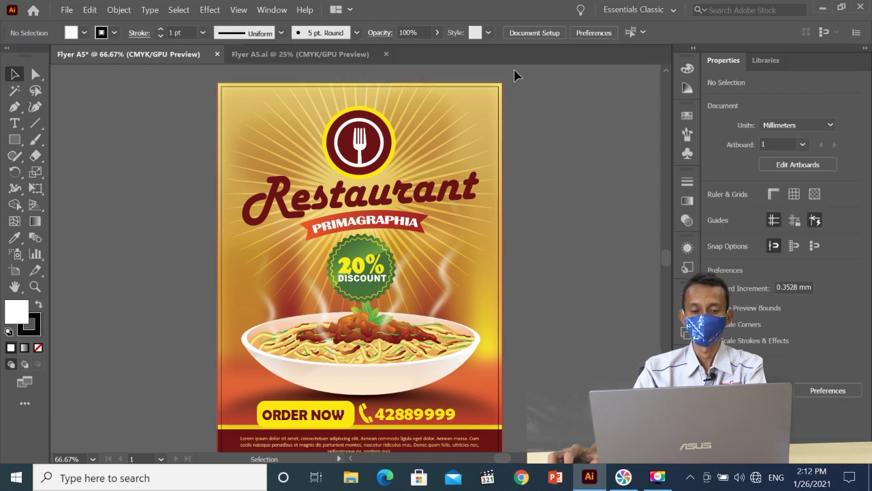
{"action": "left_click_drag", "start_coordinate": [463, 170], "coordinate": [461, 160]}
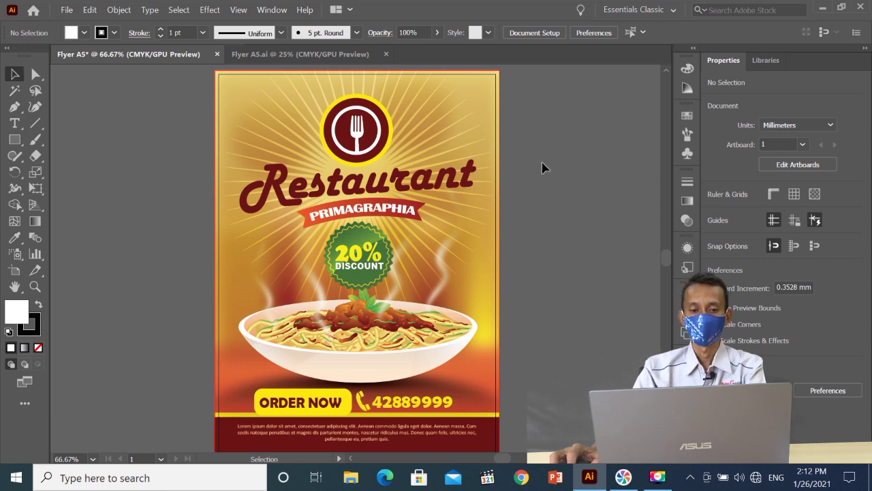
{"action": "key", "text": "ctrl+minus"}
{"action": "left_click_drag", "start_coordinate": [473, 177], "coordinate": [507, 127]}
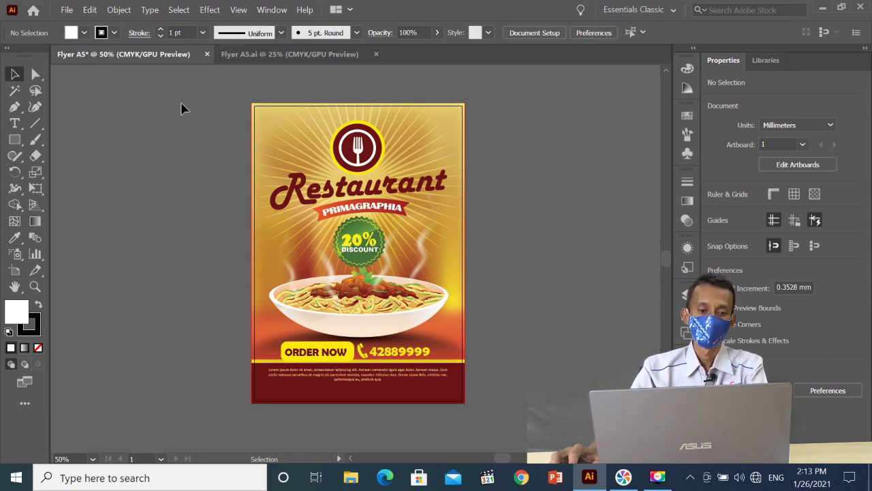
{"action": "left_click", "coordinate": [261, 54]}
{"action": "left_click", "coordinate": [252, 194]}
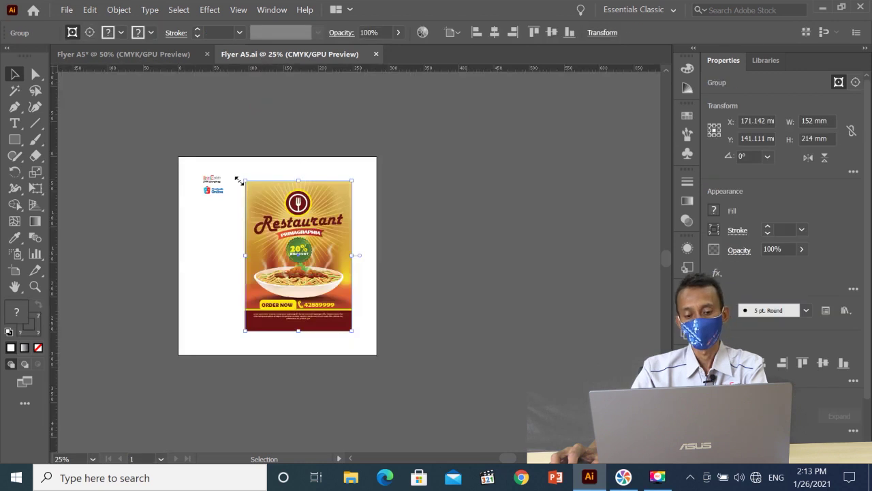
{"action": "left_click_drag", "start_coordinate": [178, 151], "coordinate": [228, 213]}
{"action": "key", "text": "ctrl+c"}
{"action": "left_click", "coordinate": [228, 213], "text": "ctrl"}
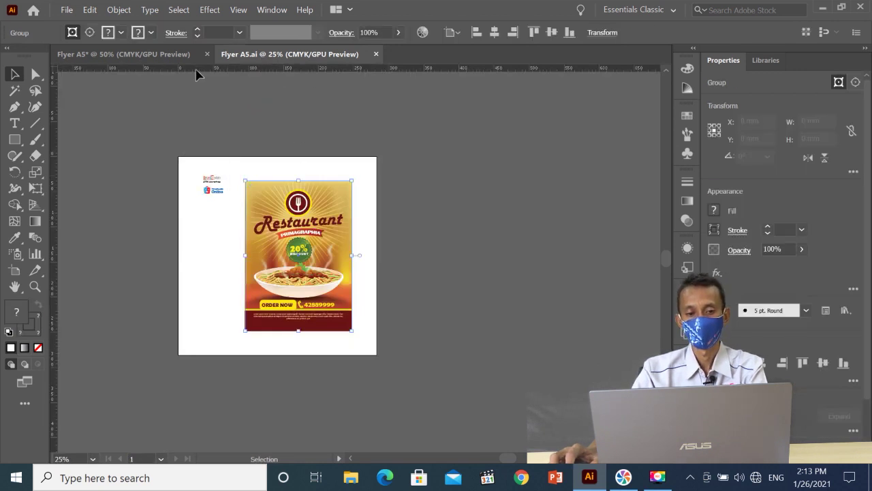
{"action": "left_click", "coordinate": [179, 57]}
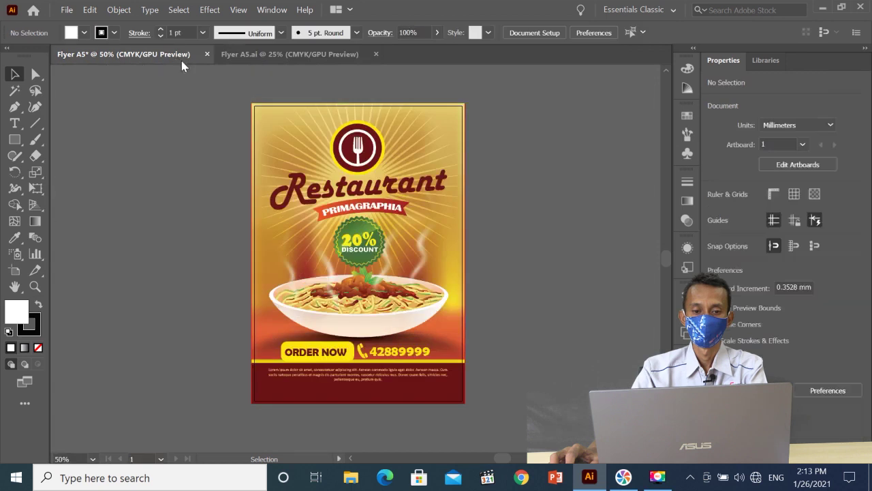
{"action": "left_click", "coordinate": [437, 182]}
{"action": "left_click", "coordinate": [436, 182]}
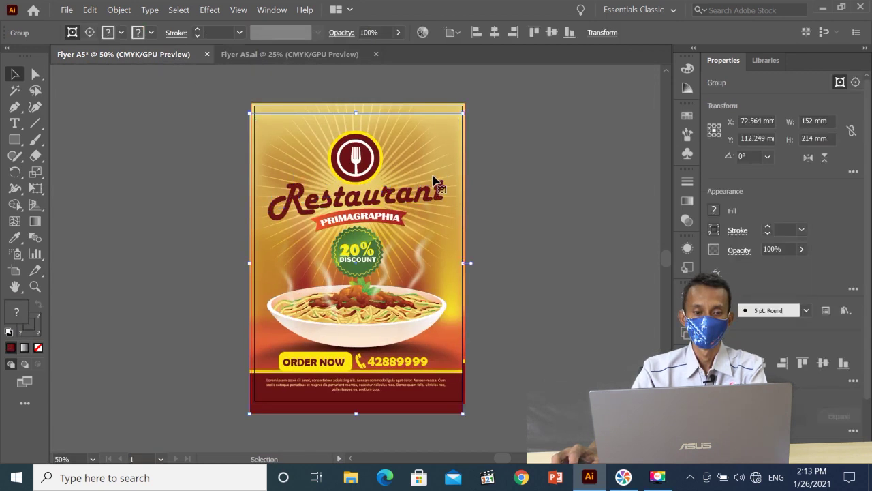
{"action": "left_click", "coordinate": [437, 182], "text": "ctrl"}
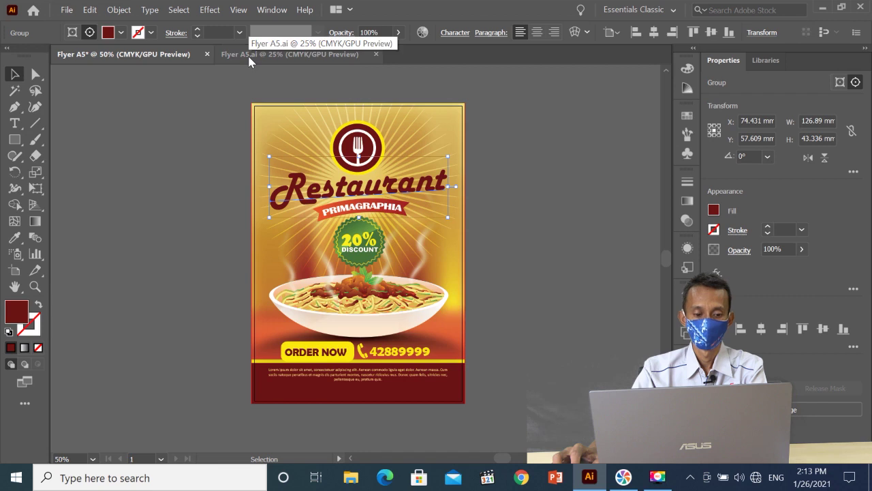
- Copy the two PrimaGraphia logos from "Flyer A5.ai" and paste them into the new Flyer A5 document
{"action": "left_click", "coordinate": [253, 54]}
{"action": "left_click_drag", "start_coordinate": [166, 134], "coordinate": [232, 216]}
{"action": "key", "text": "ctrl+c"}
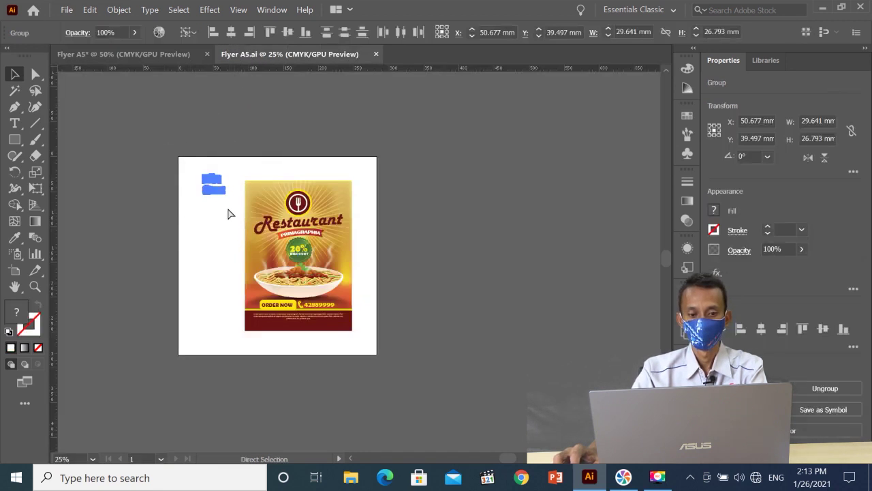
{"action": "left_click", "coordinate": [151, 54]}
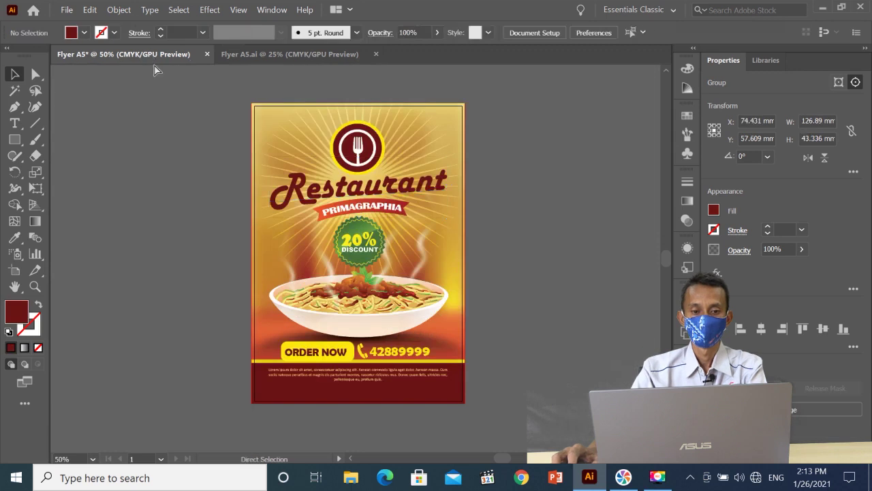
{"action": "key", "text": "ctrl+f"}
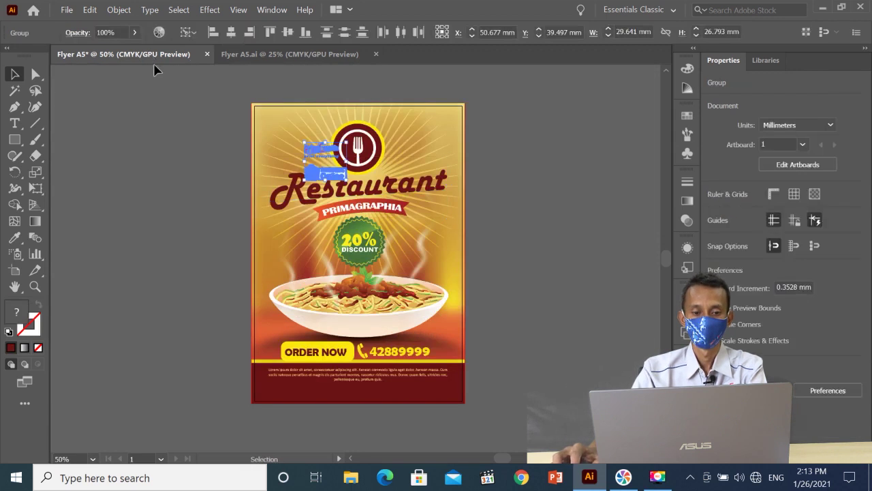
{"action": "left_click", "coordinate": [338, 156], "text": "ctrl"}
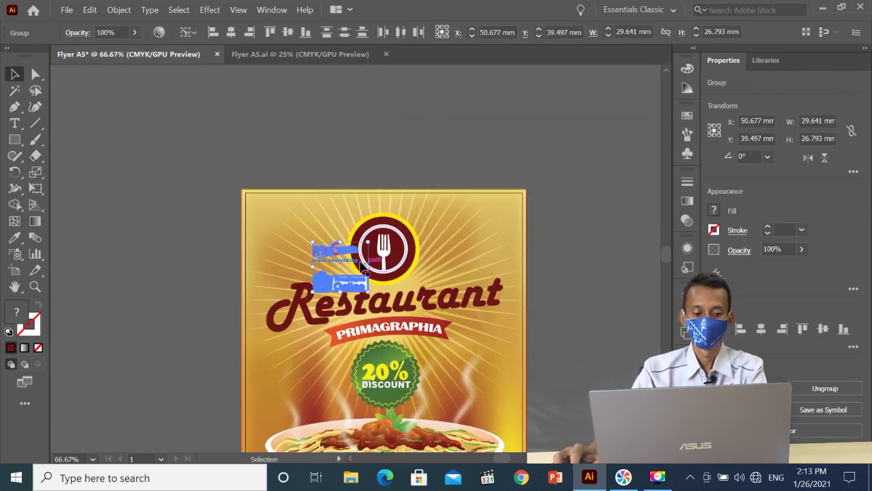
{"action": "left_click_drag", "start_coordinate": [341, 264], "coordinate": [202, 188]}
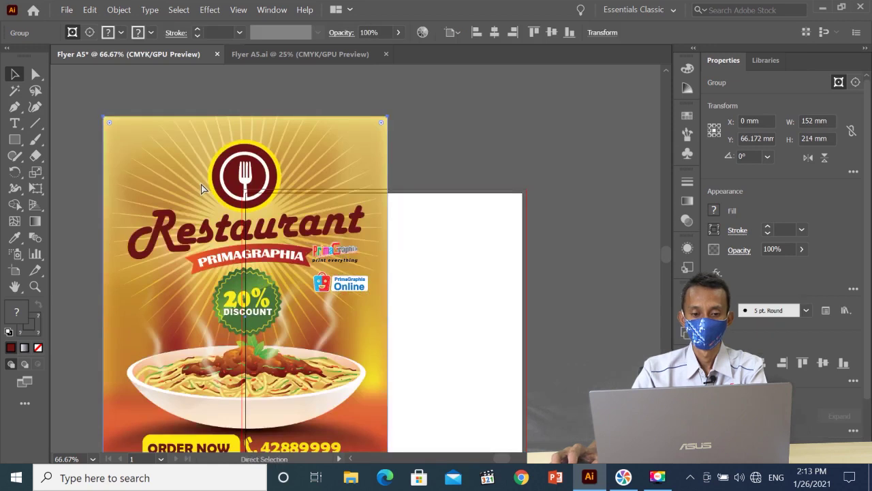
{"action": "key", "text": "ctrl+z"}
{"action": "left_click", "coordinate": [202, 189]}
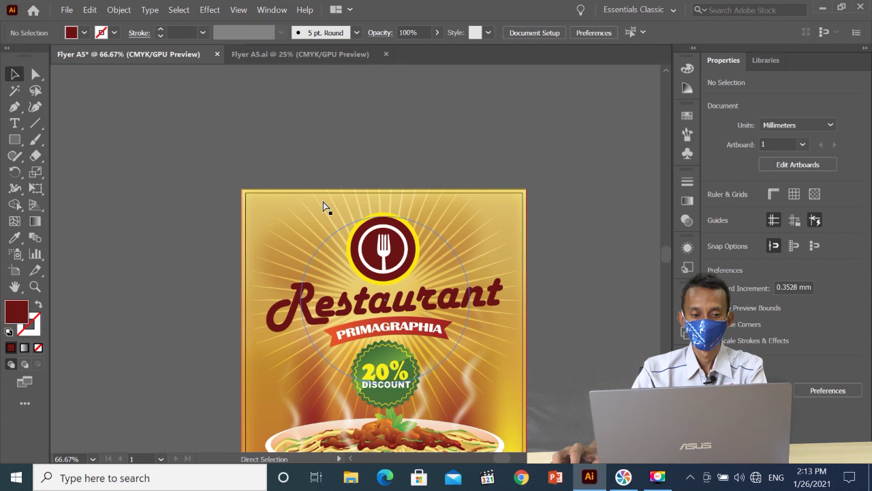
{"action": "key", "text": "ctrl+z"}
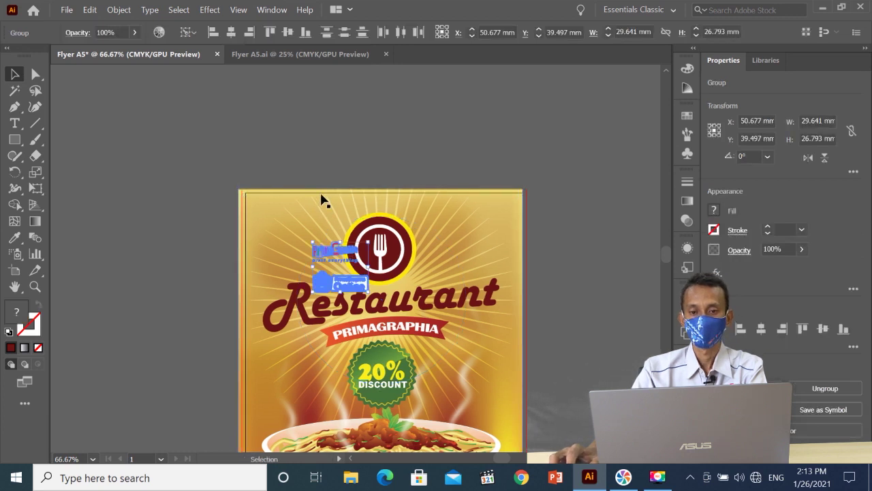
- Move the two logos onto the pasteboard beside the flyer's upper-left corner and center the flyer artwork horizontally on the artboard
{"action": "left_click_drag", "start_coordinate": [334, 247], "coordinate": [172, 136]}
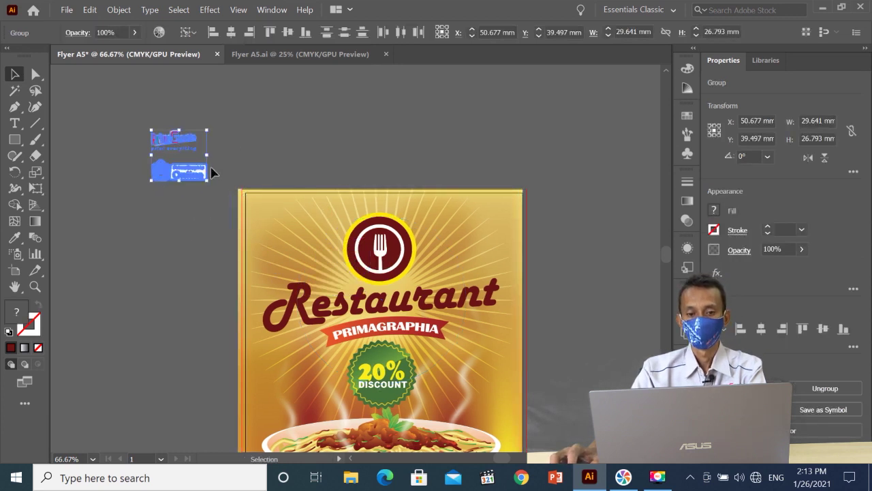
{"action": "left_click", "coordinate": [288, 201]}
{"action": "left_click", "coordinate": [494, 32]}
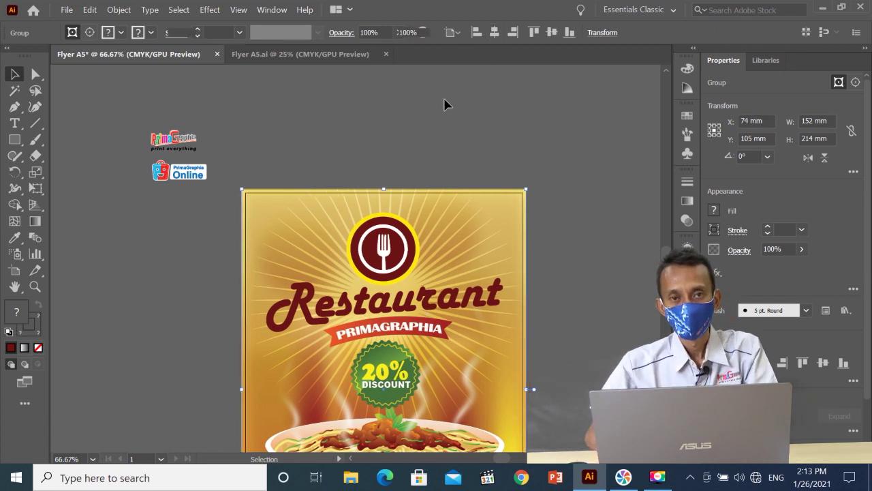
{"action": "left_click", "coordinate": [445, 103]}
{"action": "scroll", "coordinate": [368, 123], "scroll_direction": "down", "scroll_amount": 2}
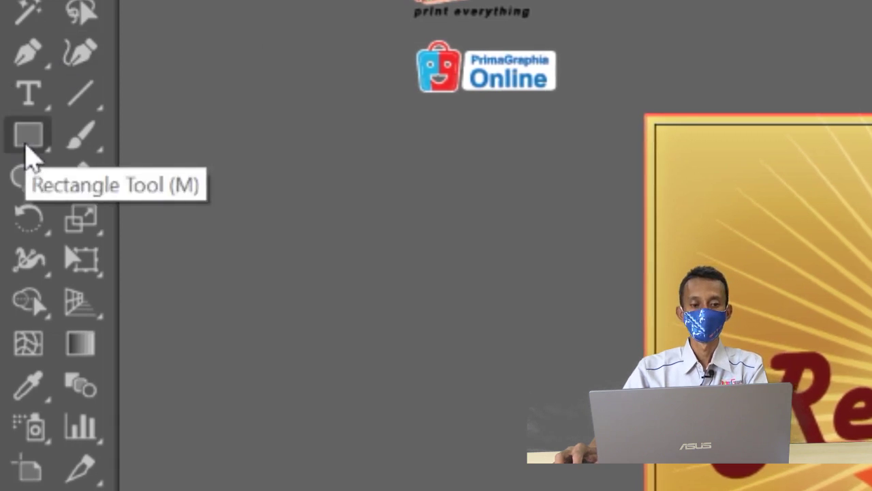
{"action": "left_click", "coordinate": [27, 150]}
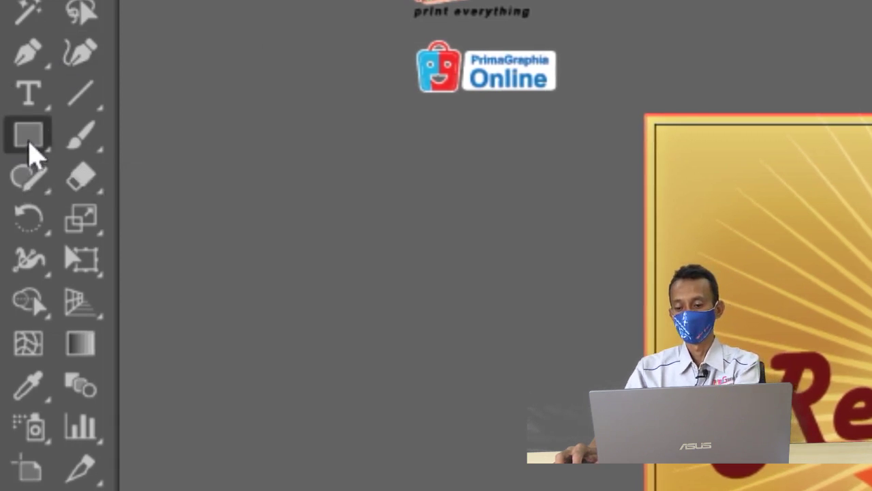
{"action": "left_click_drag", "start_coordinate": [317, 175], "coordinate": [401, 281]}
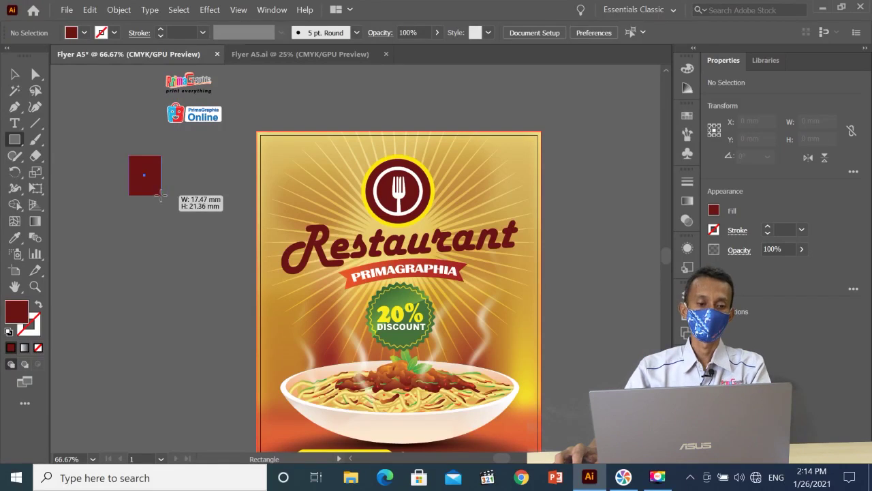
{"action": "left_click_drag", "start_coordinate": [161, 196], "coordinate": [161, 195]}
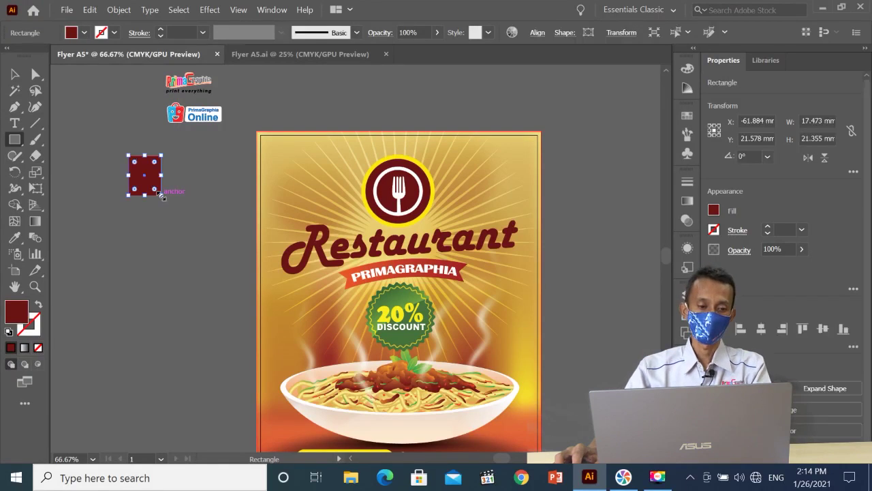
{"action": "key", "text": "ctrl+z"}
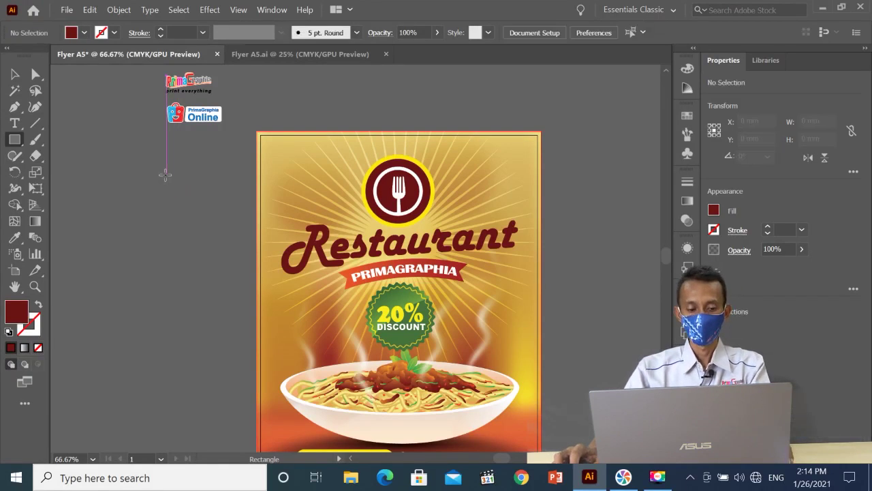
- Create a rectangle 148 mm wide and 210 mm high, starting below the logos on the pasteboard
{"action": "left_click", "coordinate": [165, 175]}
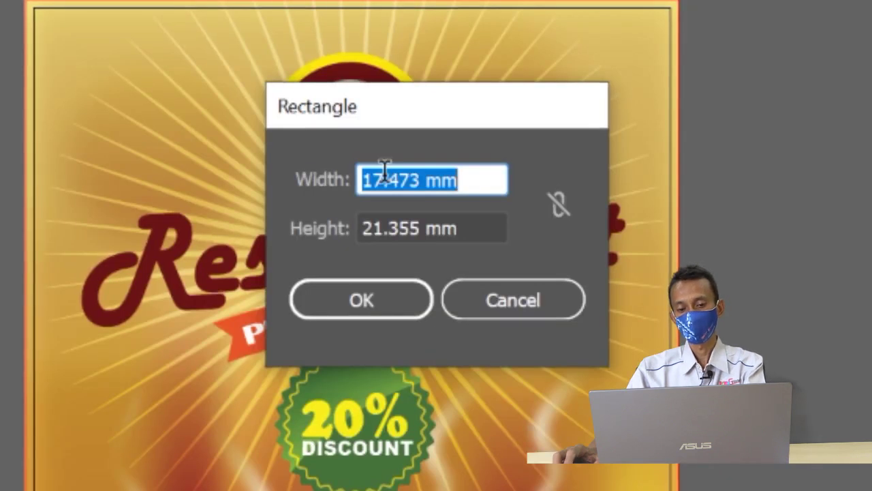
{"action": "type", "text": "148"}
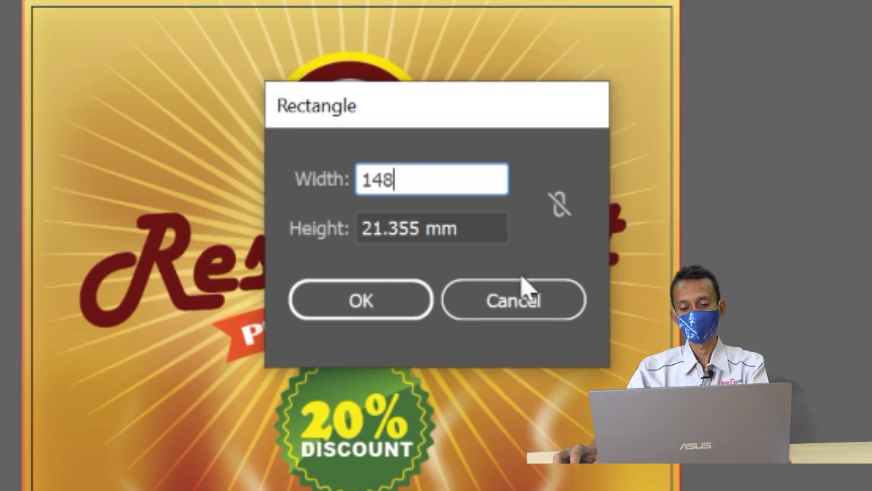
{"action": "left_click", "coordinate": [386, 224]}
{"action": "double_click", "coordinate": [386, 223]}
{"action": "type", "text": "210"}
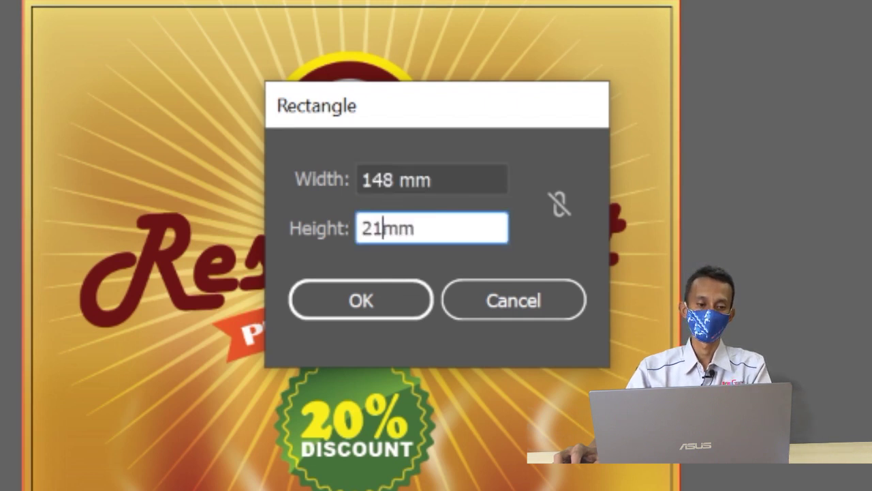
{"action": "left_click", "coordinate": [394, 315]}
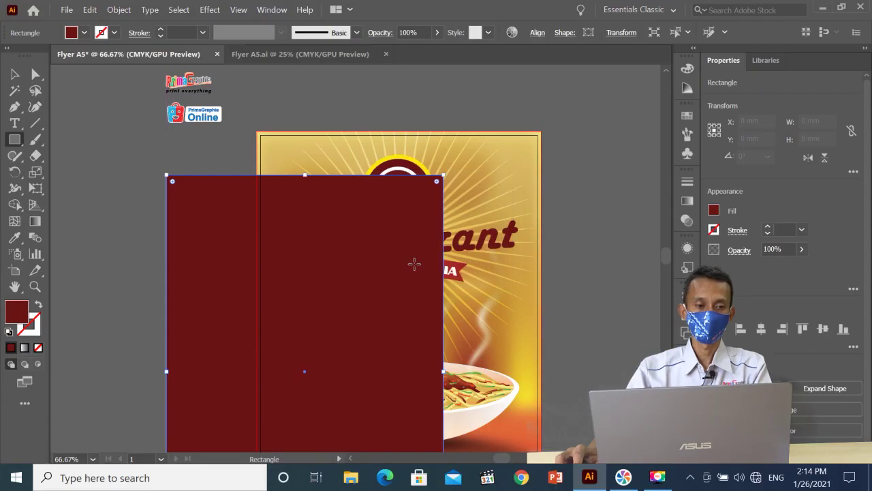
{"action": "left_click", "coordinate": [16, 74]}
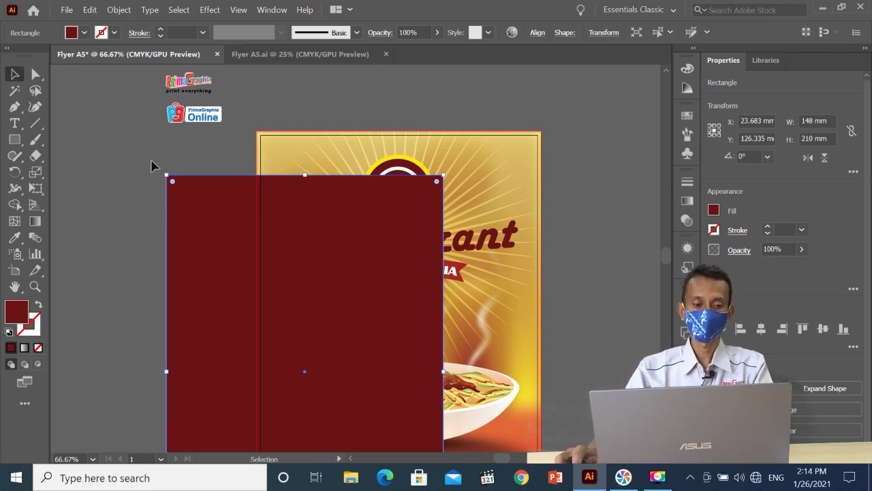
- Offset the A5 rectangle's path inward by 3 mm (-3 mm) with Miter joins and a miter limit of 4
{"action": "left_click", "coordinate": [118, 9]}
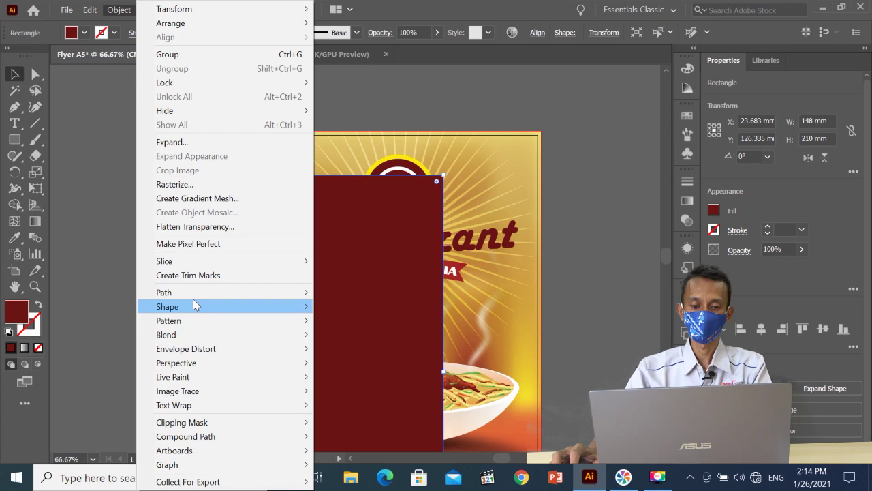
{"action": "mouse_move", "coordinate": [196, 295]}
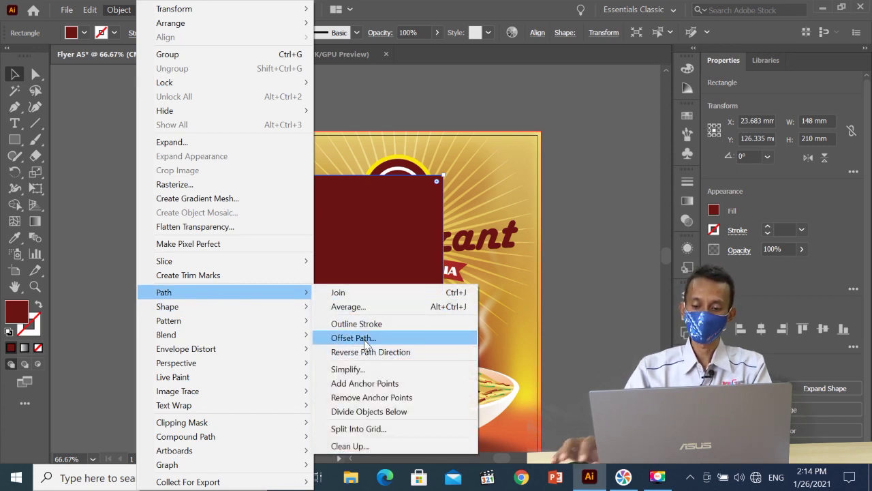
{"action": "left_click", "coordinate": [365, 339]}
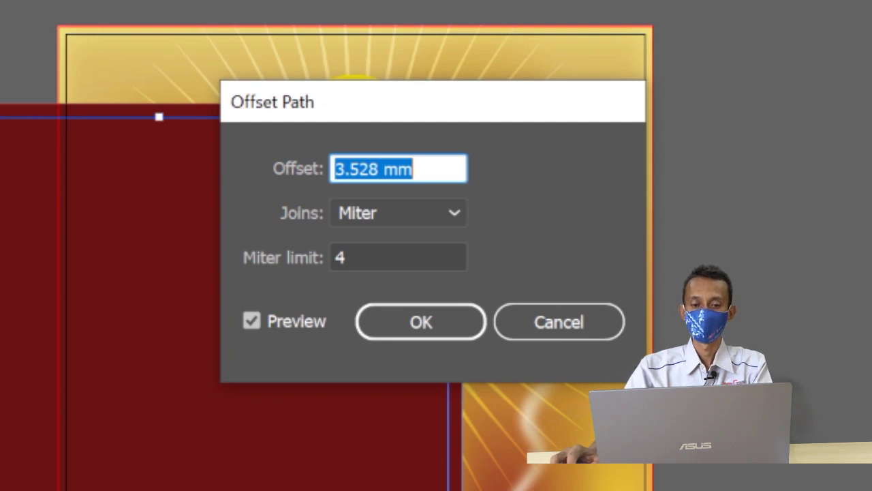
{"action": "type", "text": "-"}
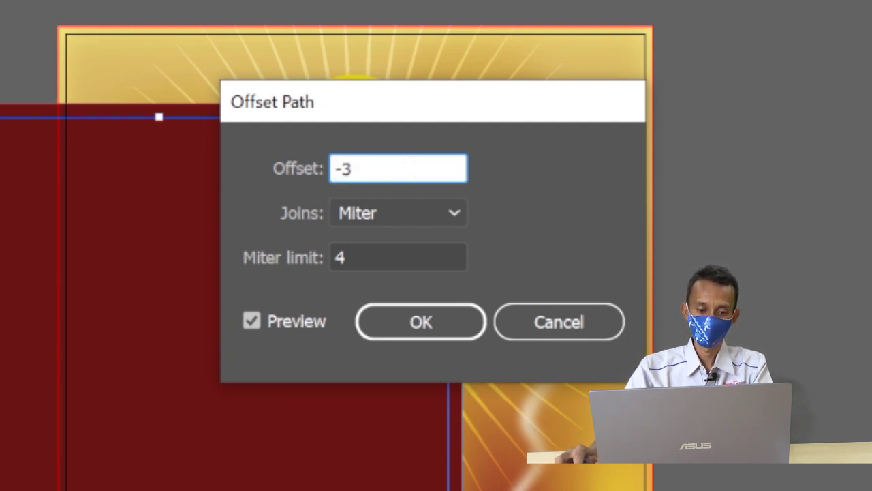
{"action": "type", "text": "3"}
{"action": "left_click", "coordinate": [289, 324]}
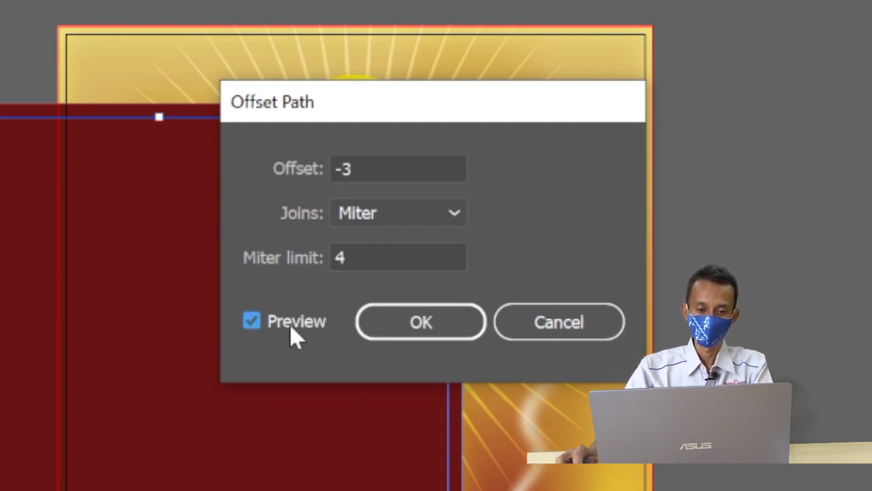
{"action": "left_click", "coordinate": [290, 324]}
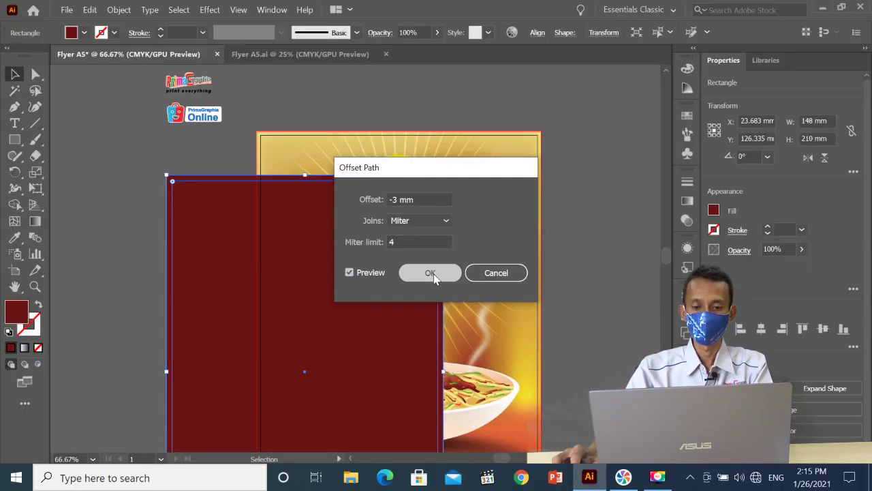
{"action": "left_click", "coordinate": [424, 331]}
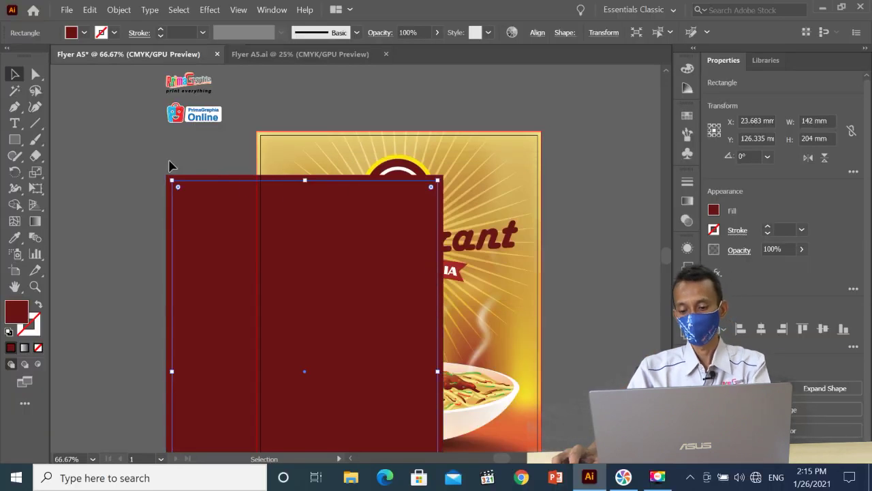
- Delete the outer 148 × 210 mm rectangle, keeping only the inner offset copy
{"action": "left_click", "coordinate": [147, 148]}
{"action": "left_click_drag", "start_coordinate": [170, 181], "coordinate": [501, 148]}
{"action": "key", "text": "Delete"}
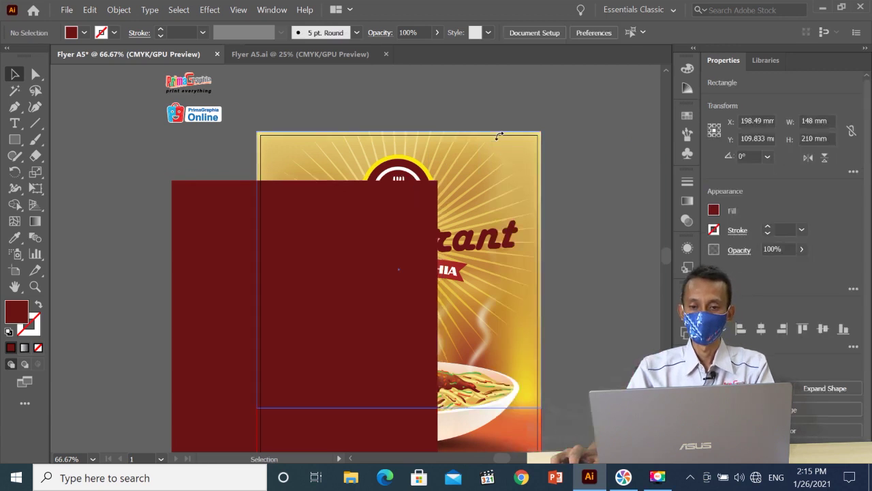
- Center the 142 × 204 mm offset rectangle horizontally and vertically on the artboard
{"action": "left_click", "coordinate": [218, 206]}
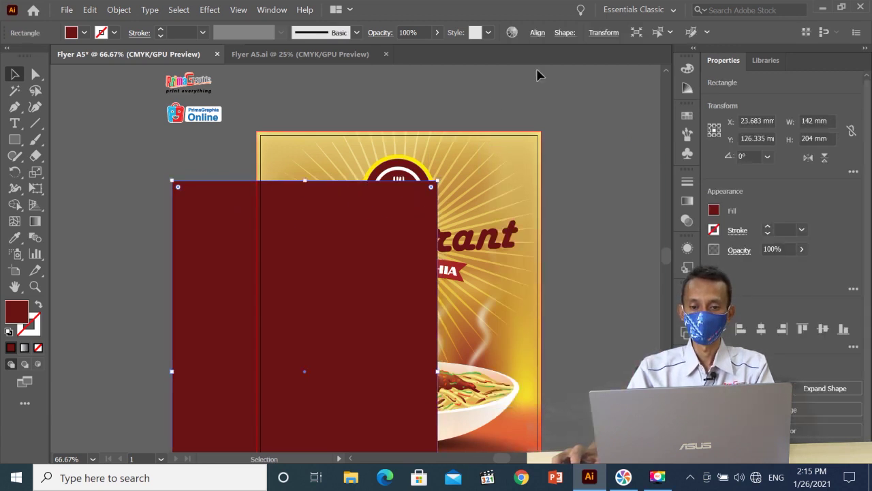
{"action": "left_click", "coordinate": [538, 34]}
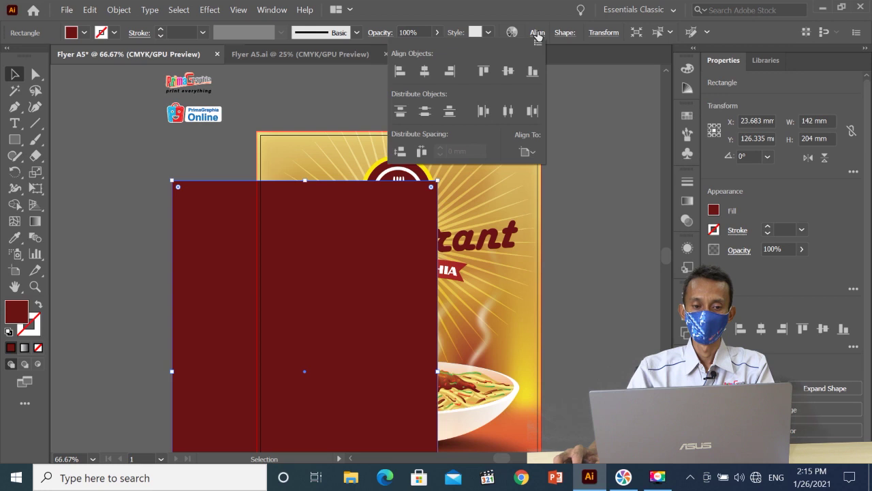
{"action": "left_click", "coordinate": [453, 77]}
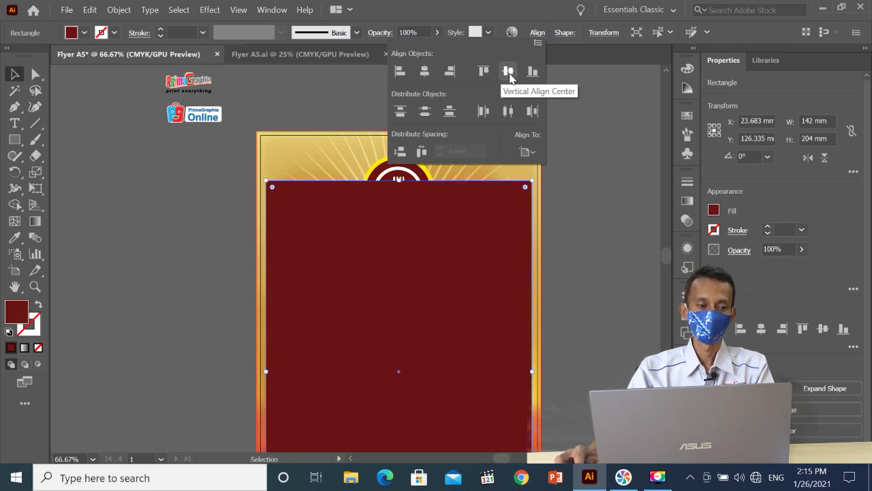
{"action": "left_click", "coordinate": [507, 71]}
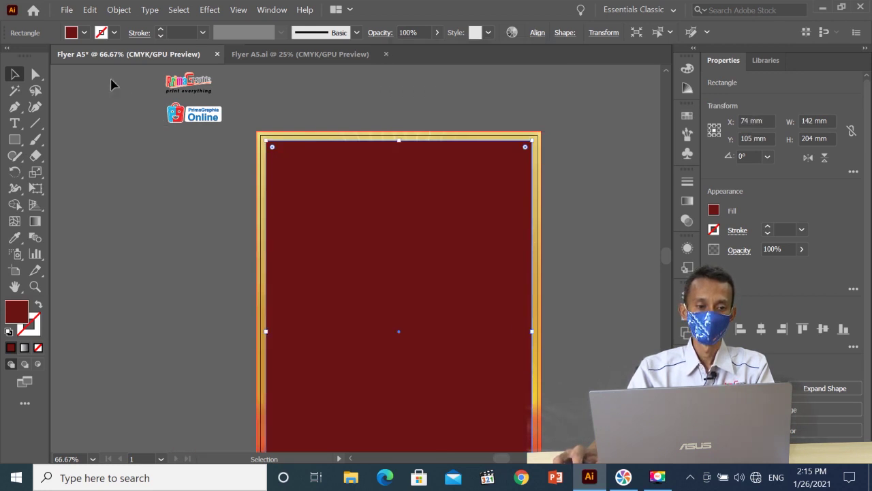
- Remove the centered rectangle's fill and give it a red stroke as a safety-margin frame
{"action": "left_click", "coordinate": [84, 34]}
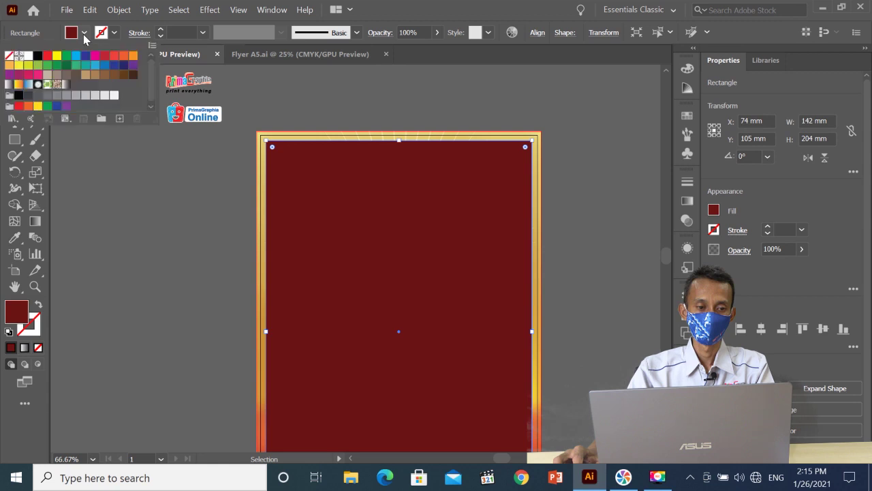
{"action": "left_click", "coordinate": [9, 56]}
{"action": "left_click", "coordinate": [114, 33]}
{"action": "left_click", "coordinate": [115, 33]}
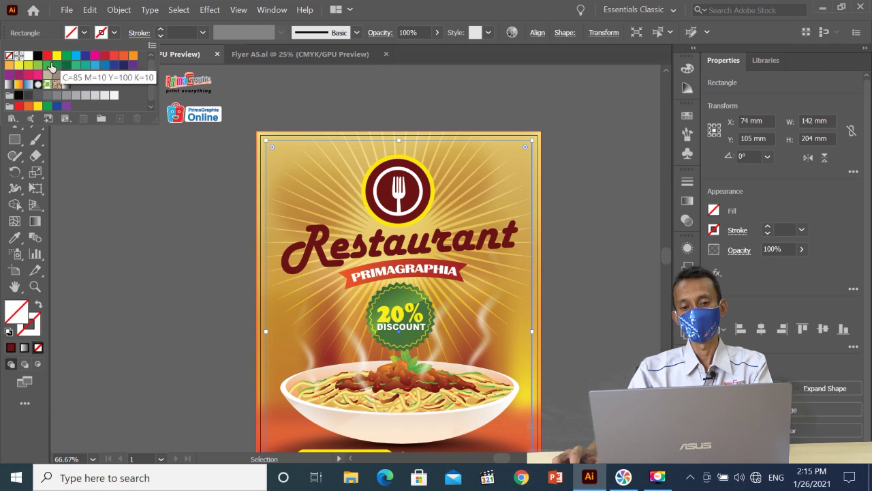
{"action": "left_click", "coordinate": [47, 56]}
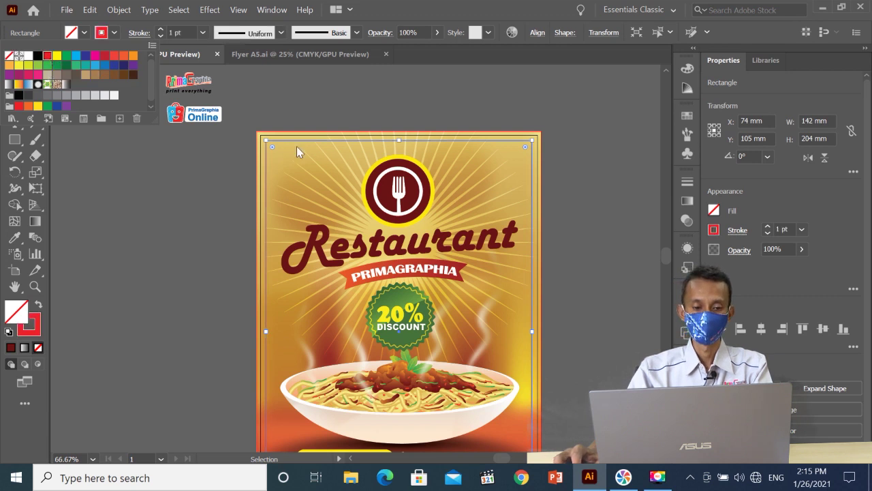
{"action": "left_click", "coordinate": [346, 93]}
{"action": "left_click", "coordinate": [347, 93]}
- Move the PrimaGraphia "print everything" logo into the flyer's upper-left corner, just inside the red margin frame
{"action": "key", "text": "z"}
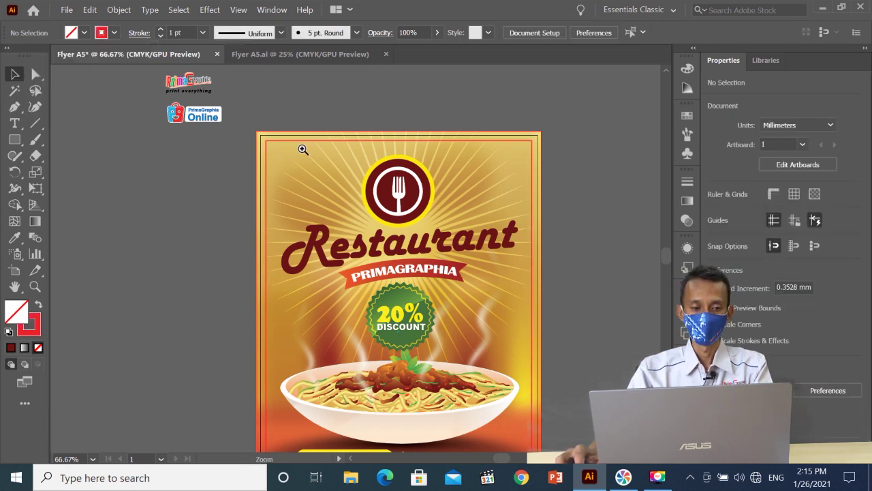
{"action": "left_click", "coordinate": [310, 157]}
{"action": "left_click", "coordinate": [342, 232]}
{"action": "left_click_drag", "start_coordinate": [339, 232], "coordinate": [366, 213]}
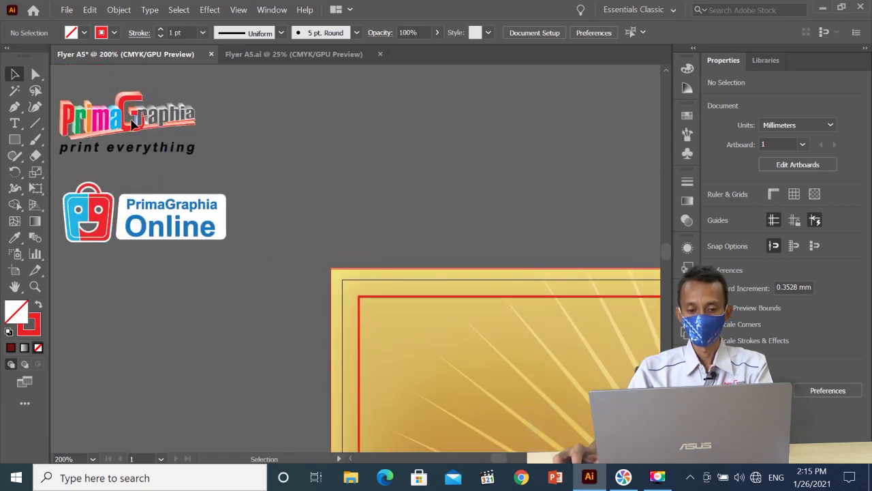
{"action": "left_click_drag", "start_coordinate": [134, 121], "coordinate": [410, 327]}
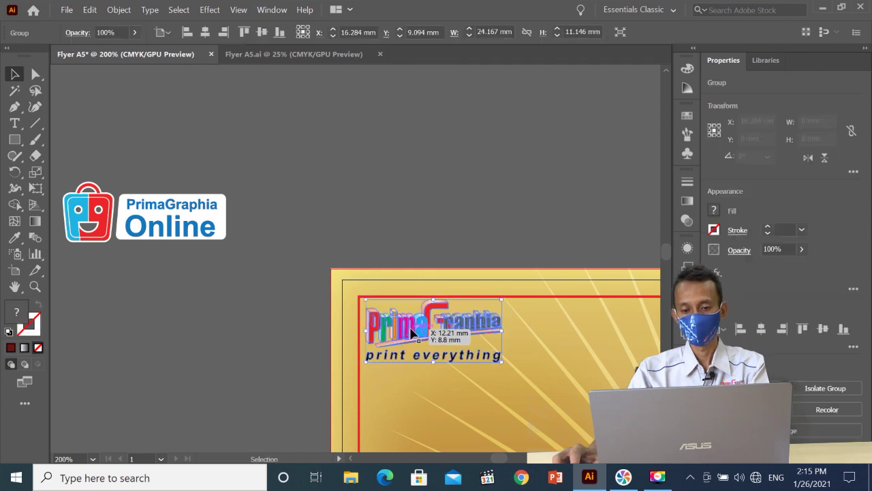
- Move the PrimaGraphia Online logo into the flyer's upper-right corner, just inside the red margin frame
{"action": "key", "text": "ctrl+1"}
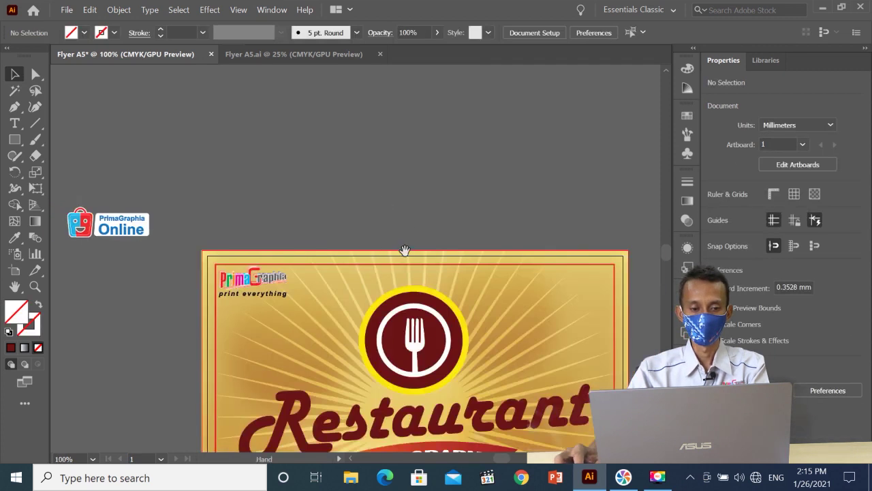
{"action": "left_click_drag", "start_coordinate": [130, 236], "coordinate": [510, 208]}
{"action": "double_click", "coordinate": [590, 255]}
{"action": "left_click_drag", "start_coordinate": [314, 206], "coordinate": [649, 167]}
{"action": "left_click_drag", "start_coordinate": [224, 116], "coordinate": [382, 293]}
{"action": "left_click", "coordinate": [522, 282]}
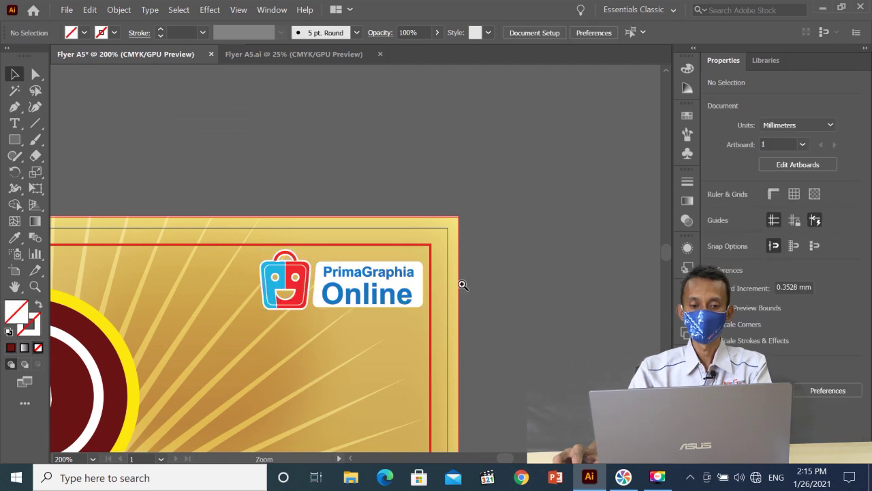
{"action": "left_click", "coordinate": [400, 286], "text": "ctrl+alt"}
{"action": "left_click", "coordinate": [398, 288], "text": "ctrl+alt"}
{"action": "left_click_drag", "start_coordinate": [195, 270], "coordinate": [488, 242]}
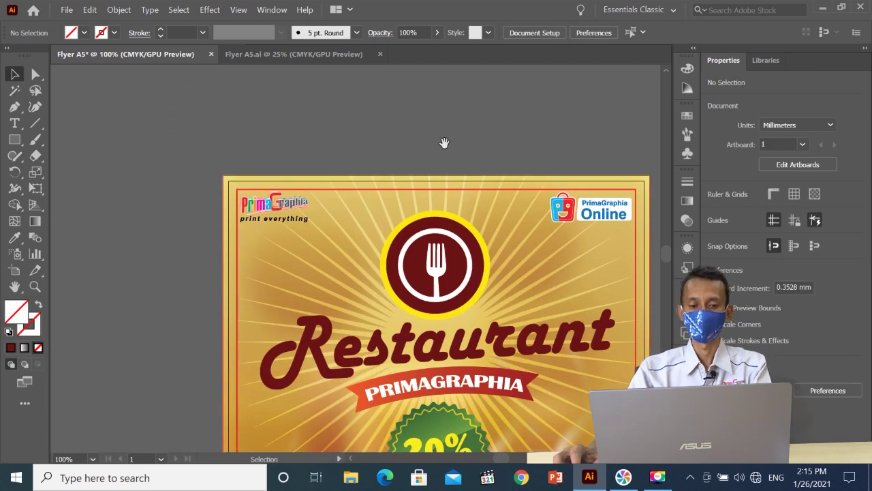
{"action": "left_click_drag", "start_coordinate": [445, 143], "coordinate": [385, 132]}
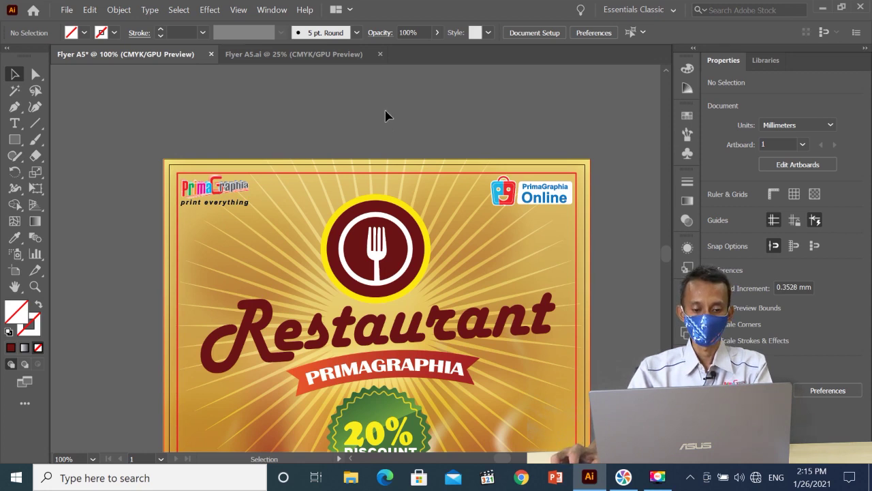
- Move the website address text slightly down so it sits just above the red margin's bottom line
{"action": "scroll", "coordinate": [441, 281], "scroll_direction": "down", "scroll_amount": 10}
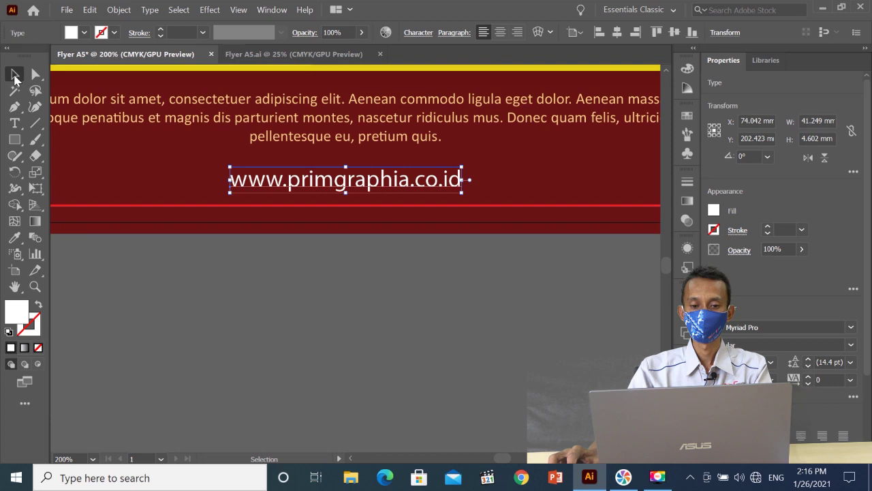
{"action": "left_click", "coordinate": [318, 312]}
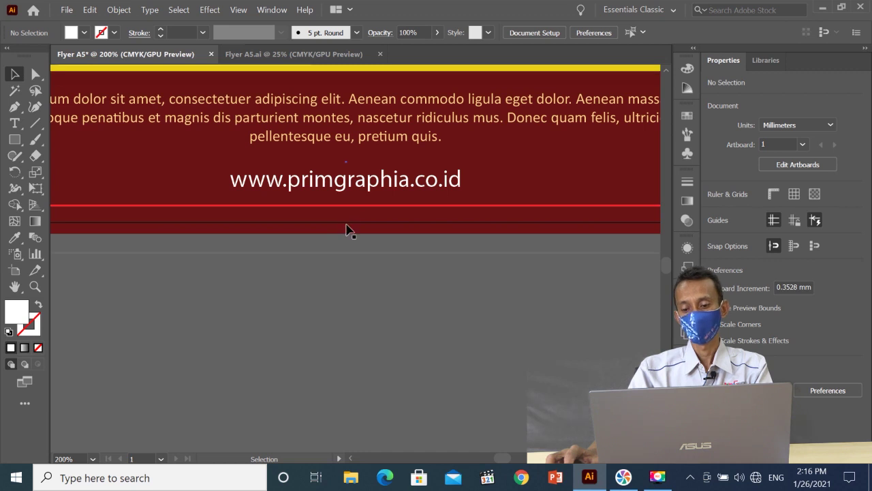
{"action": "left_click_drag", "start_coordinate": [343, 188], "coordinate": [345, 201]}
{"action": "left_click", "coordinate": [367, 273]}
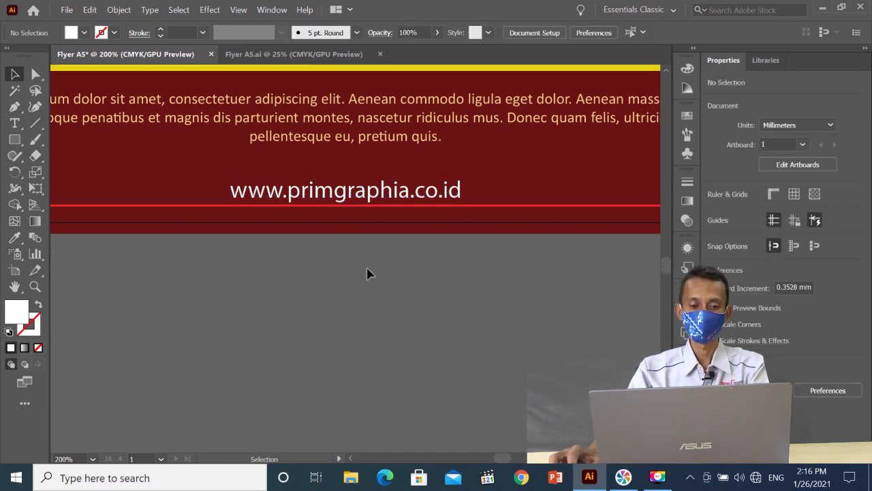
- Delete the red safety-margin rectangle from the flyer
{"action": "left_click", "coordinate": [497, 206]}
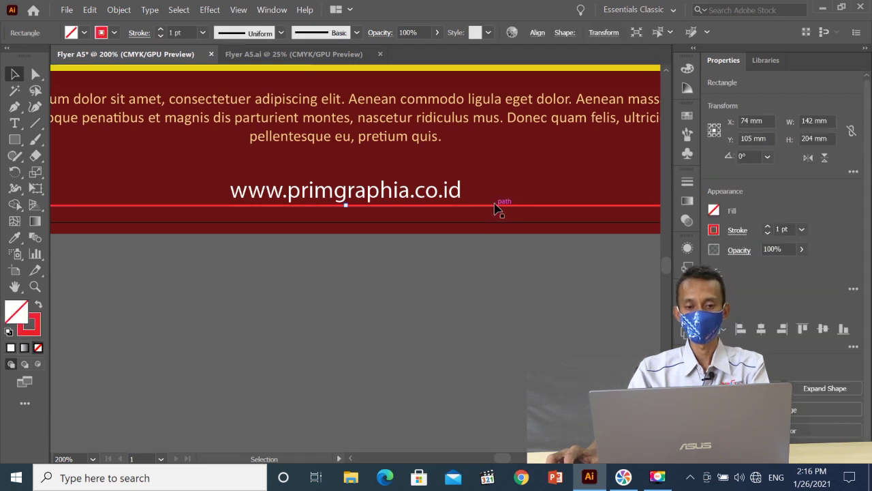
{"action": "key", "text": "ctrl+shift+a"}
{"action": "key", "text": "ctrl+space"}
{"action": "left_click", "coordinate": [366, 268]}
{"action": "left_click", "coordinate": [364, 263]}
{"action": "scroll", "coordinate": [373, 258], "scroll_direction": "up", "scroll_amount": 3}
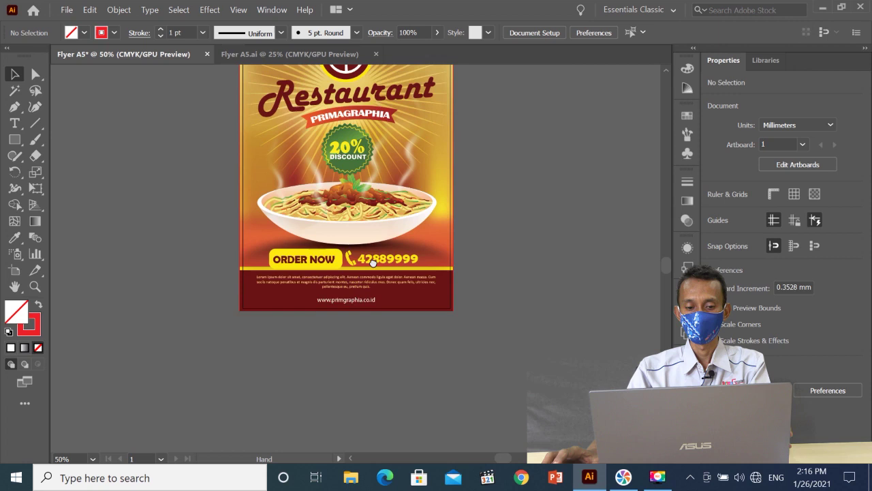
- Examine the overall flyer layout and the order and website text in its lower section
{"action": "scroll", "coordinate": [379, 218], "scroll_direction": "up", "scroll_amount": 2}
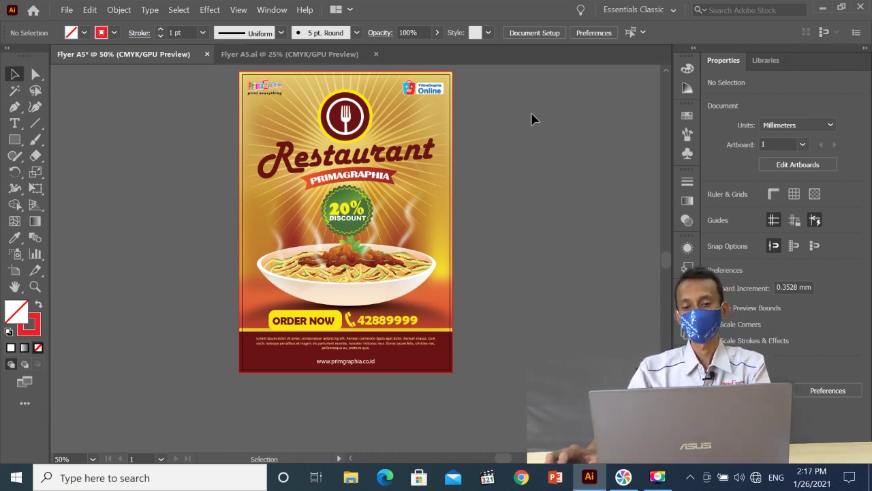
{"action": "left_click_drag", "start_coordinate": [500, 161], "coordinate": [541, 167]}
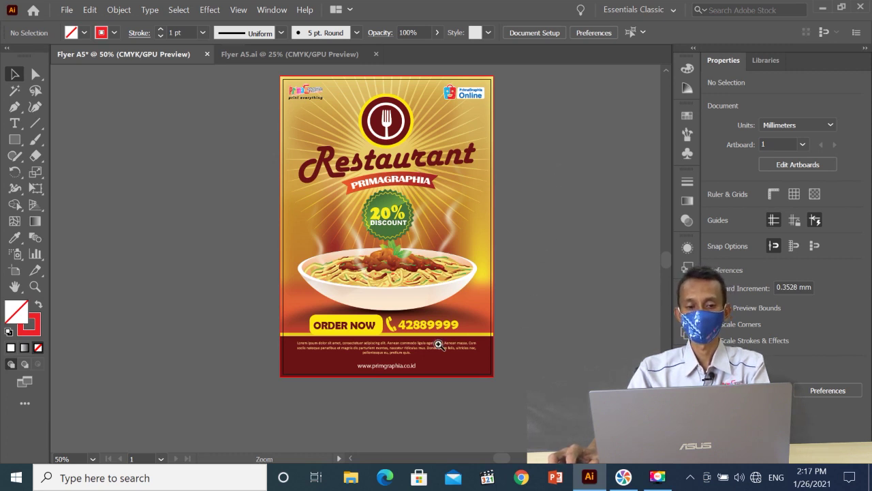
{"action": "scroll", "coordinate": [436, 344], "scroll_direction": "up", "scroll_amount": 2}
{"action": "scroll", "coordinate": [411, 294], "scroll_direction": "left", "scroll_amount": 5}
{"action": "scroll", "coordinate": [411, 294], "scroll_direction": "up", "scroll_amount": 2}
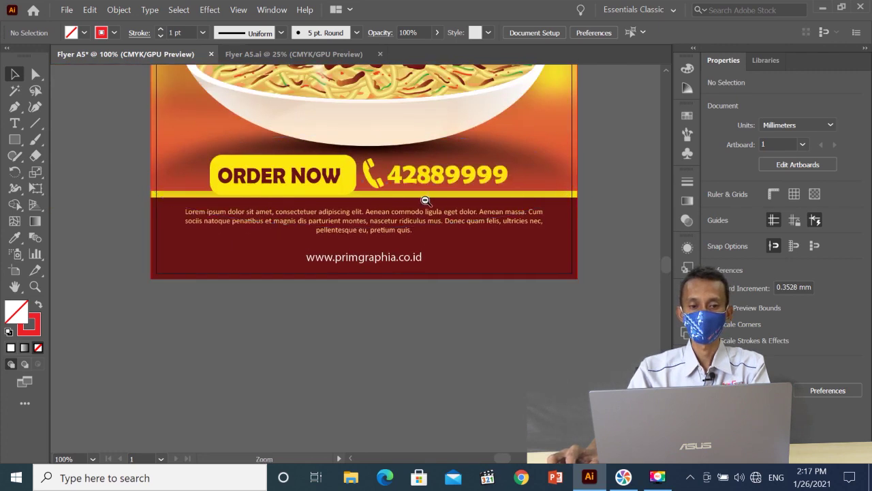
{"action": "key", "text": "ctrl+minus"}
{"action": "key", "text": "ctrl+minus"}
{"action": "key", "text": "ctrl+0"}
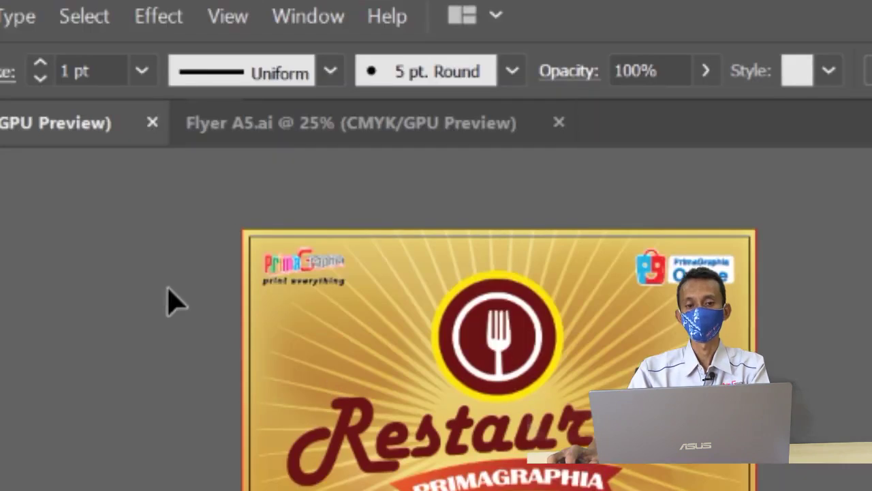
- Switch the document to Outline view and examine the flyer's headline, ribbon, discount text and logos
{"action": "left_click", "coordinate": [238, 9]}
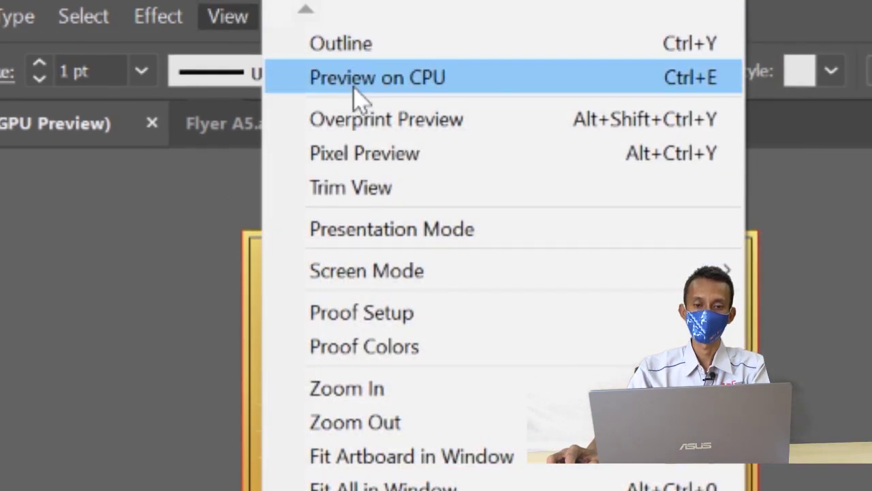
{"action": "left_click", "coordinate": [359, 51]}
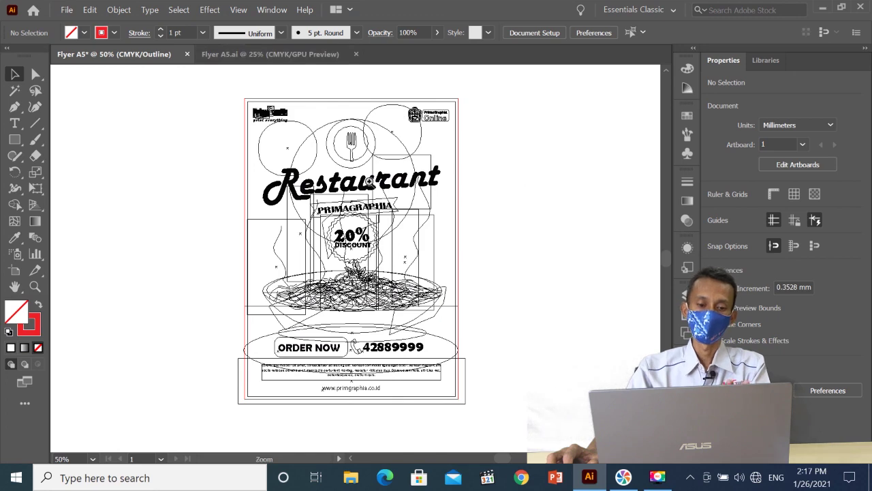
{"action": "left_click", "coordinate": [358, 181], "text": "ctrl"}
{"action": "left_click", "coordinate": [357, 178], "text": "ctrl"}
{"action": "left_click_drag", "start_coordinate": [346, 239], "coordinate": [369, 136]}
{"action": "left_click_drag", "start_coordinate": [389, 215], "coordinate": [384, 152]}
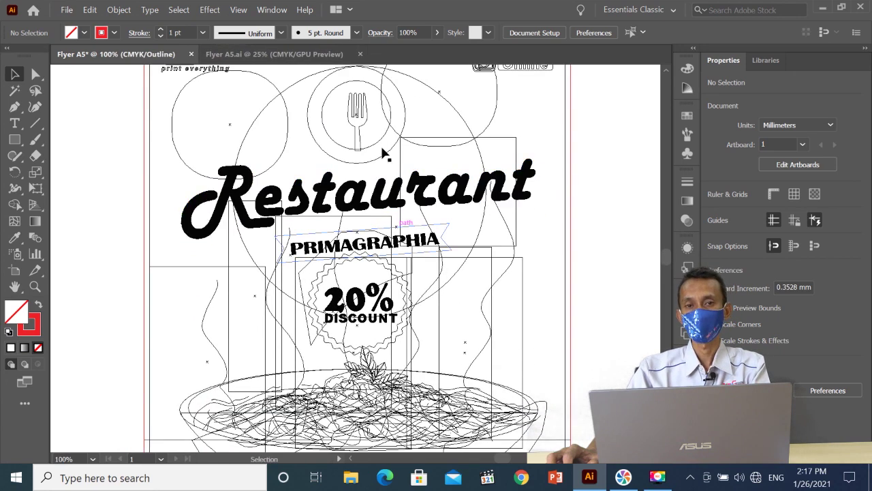
{"action": "left_click_drag", "start_coordinate": [588, 159], "coordinate": [522, 209]}
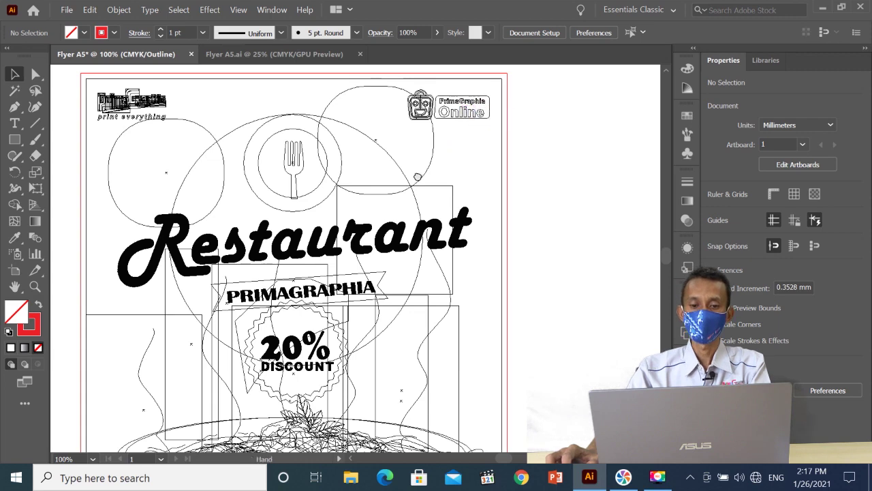
- Return the flyer from Outline view to the full-colour preview and check its upper part
{"action": "left_click_drag", "start_coordinate": [417, 201], "coordinate": [471, 119]}
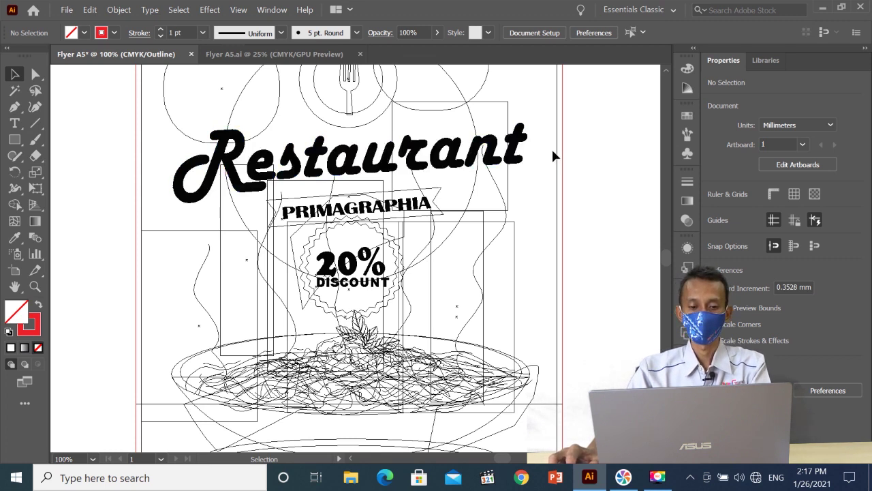
{"action": "key", "text": "ctrl+y"}
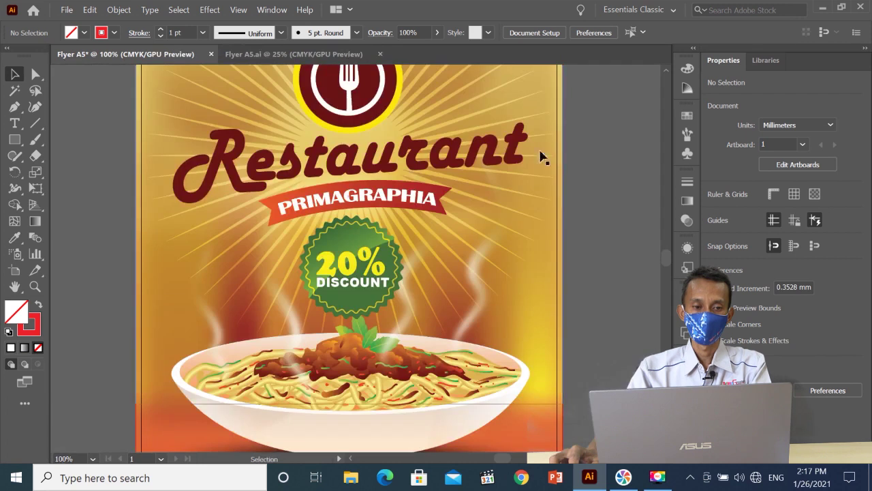
{"action": "key", "text": "ctrl+minus"}
{"action": "key", "text": "ctrl+plus"}
{"action": "left_click_drag", "start_coordinate": [349, 242], "coordinate": [358, 159]}
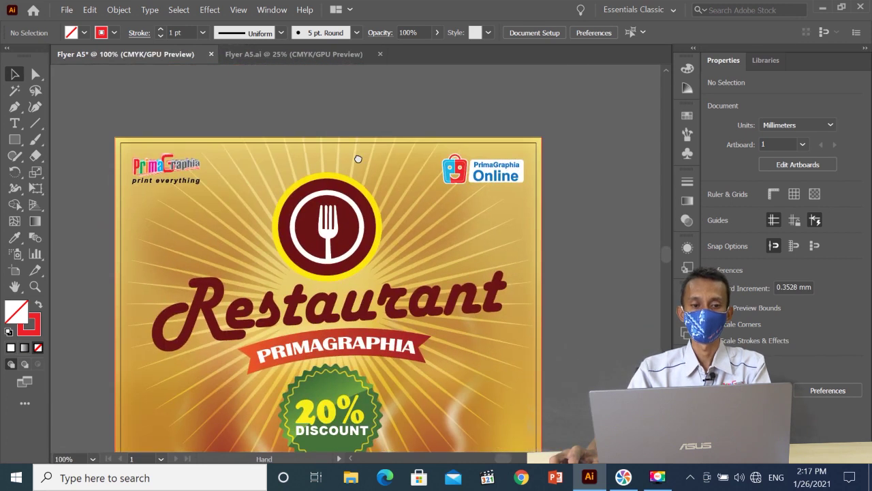
- Select all text objects in the flyer, convert them to outlines and deselect everything
{"action": "key", "text": "ctrl+minus"}
{"action": "key", "text": "ctrl+minus"}
{"action": "left_click_drag", "start_coordinate": [321, 243], "coordinate": [388, 98]}
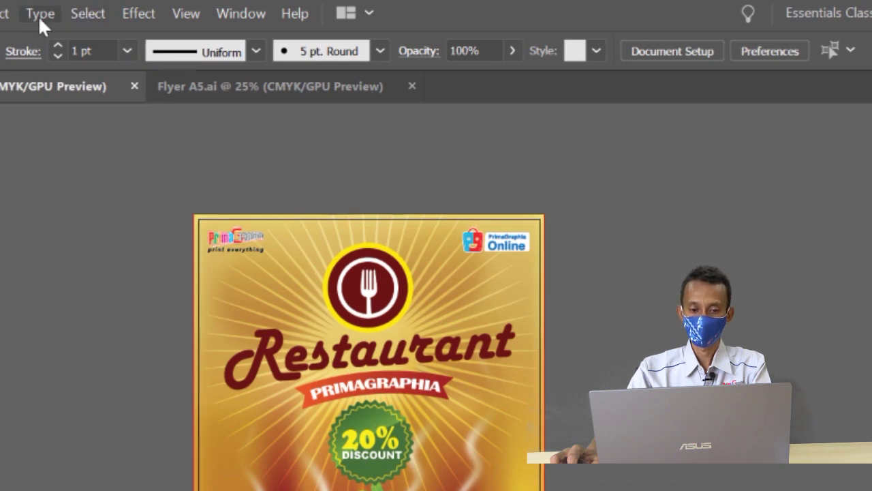
{"action": "left_click", "coordinate": [83, 15]}
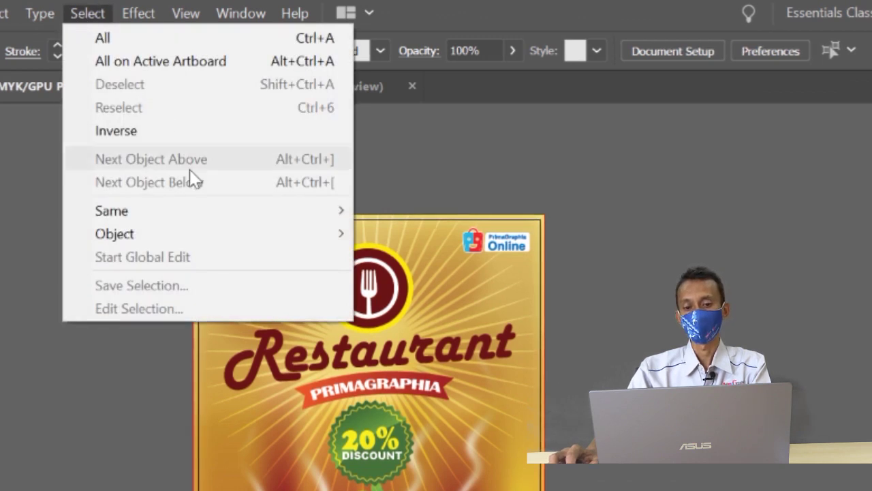
{"action": "mouse_move", "coordinate": [208, 238]}
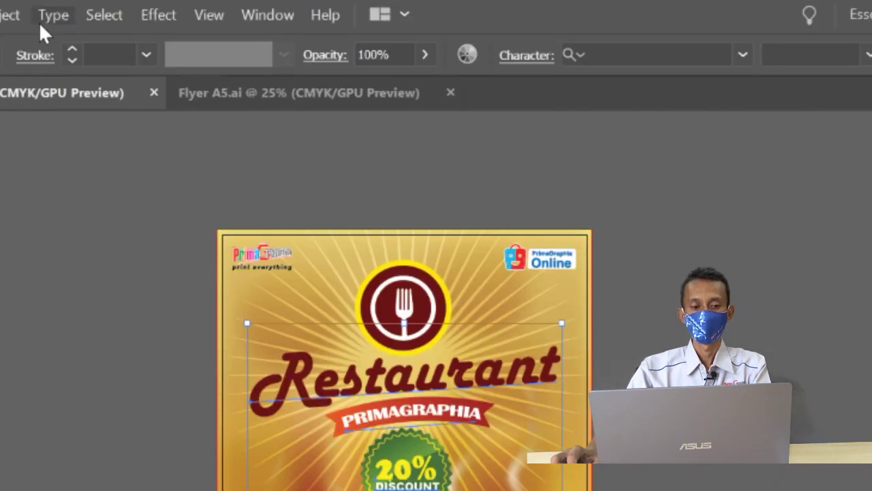
{"action": "left_click", "coordinate": [47, 19]}
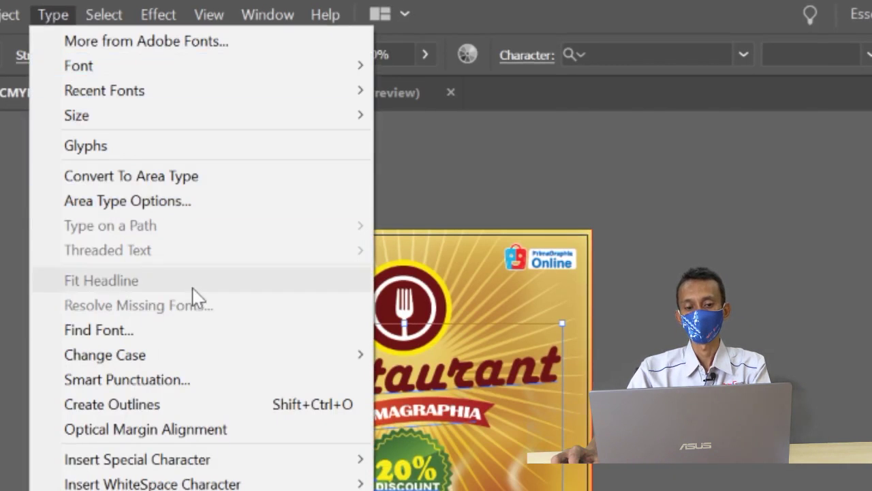
{"action": "left_click", "coordinate": [235, 405]}
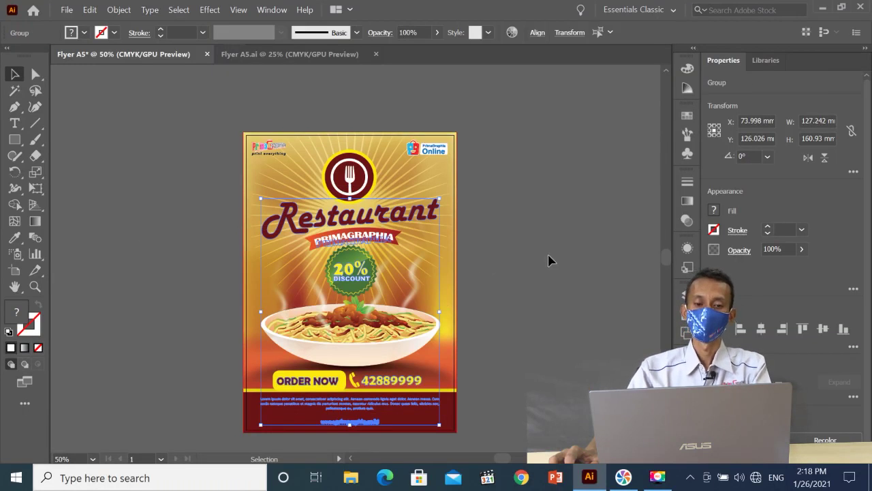
{"action": "left_click", "coordinate": [551, 260]}
{"action": "left_click_drag", "start_coordinate": [503, 273], "coordinate": [503, 258]}
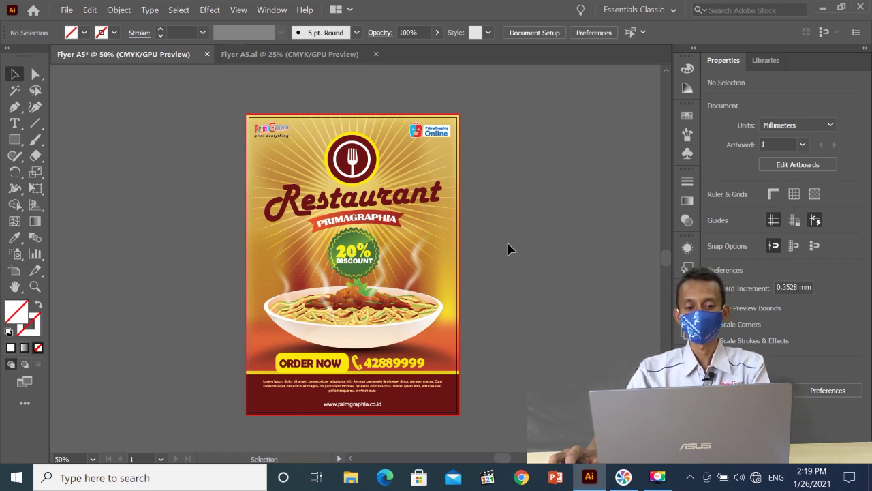
{"action": "left_click_drag", "start_coordinate": [491, 235], "coordinate": [521, 237]}
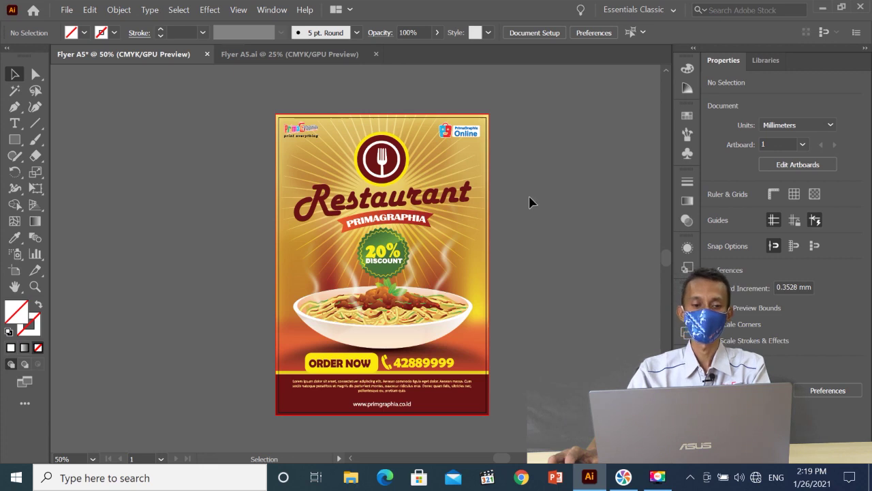
- Save the outlined flyer on the Desktop under the new name Flyer A5 OK.ai in Illustrator 2020 format
{"action": "key", "text": "ctrl"}
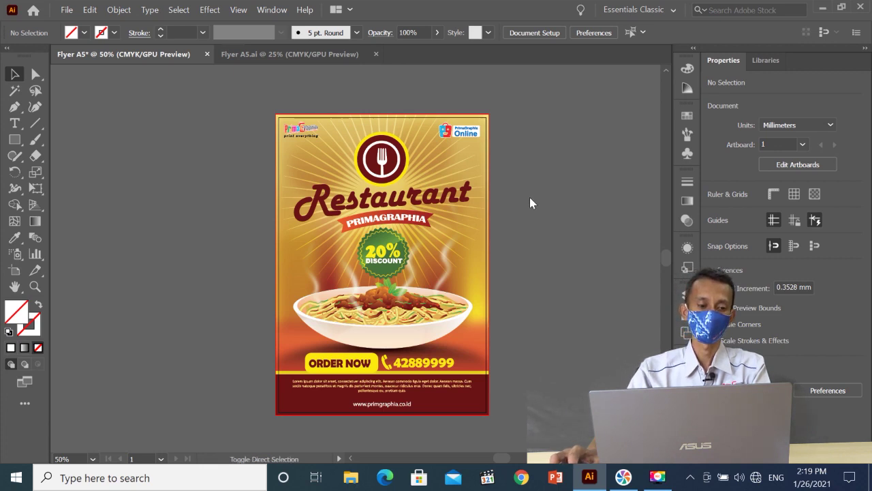
{"action": "key", "text": "ctrl+shift+s"}
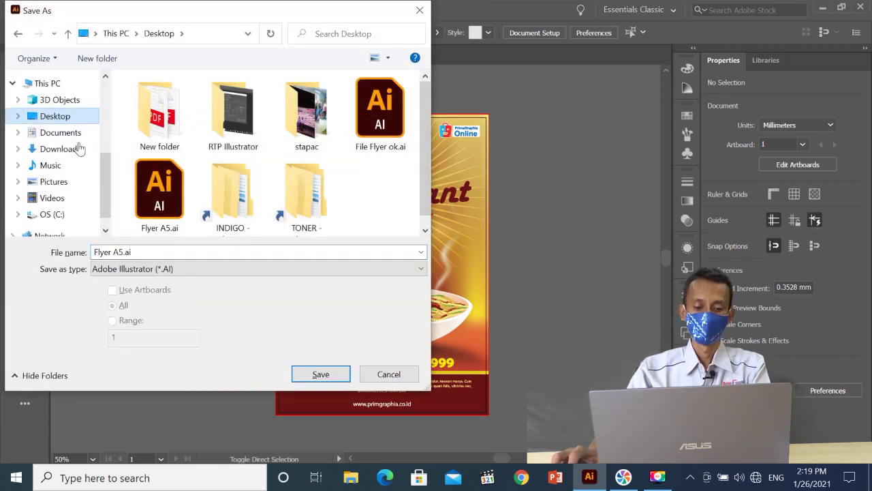
{"action": "left_click", "coordinate": [122, 252]}
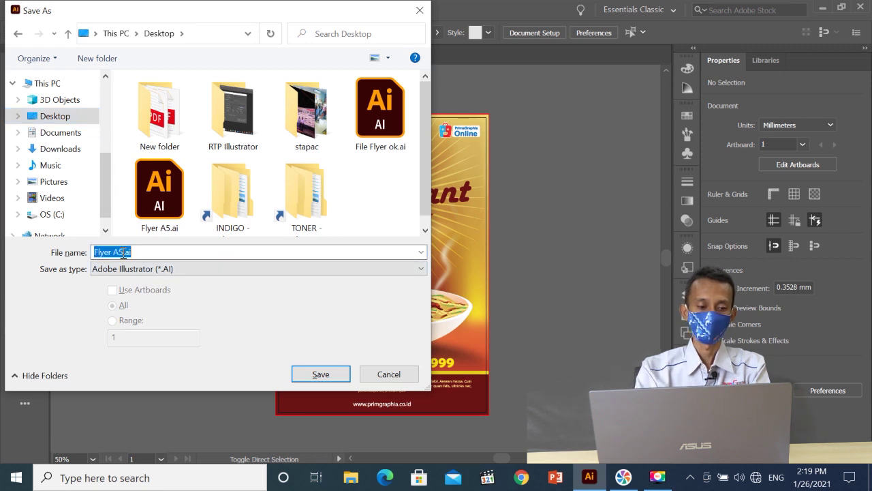
{"action": "left_click", "coordinate": [123, 253]}
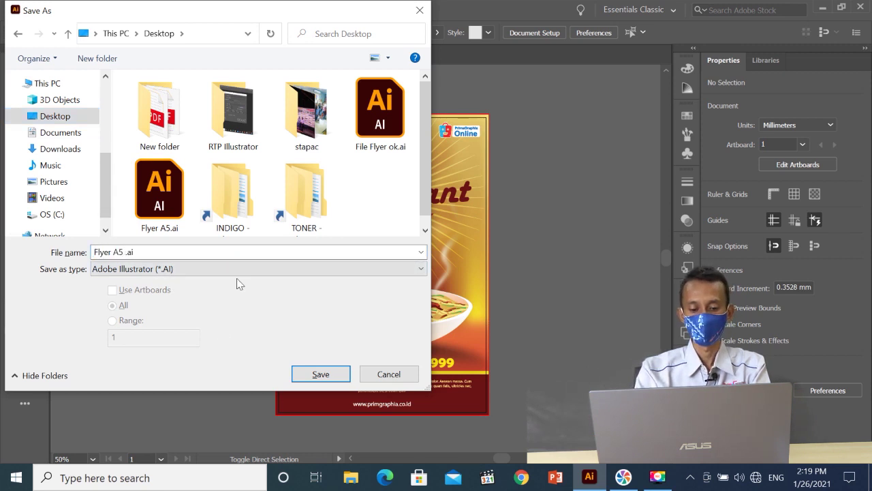
{"action": "type", "text": "Ok"}
{"action": "key", "text": "BackSpace"}
{"action": "type", "text": "K"}
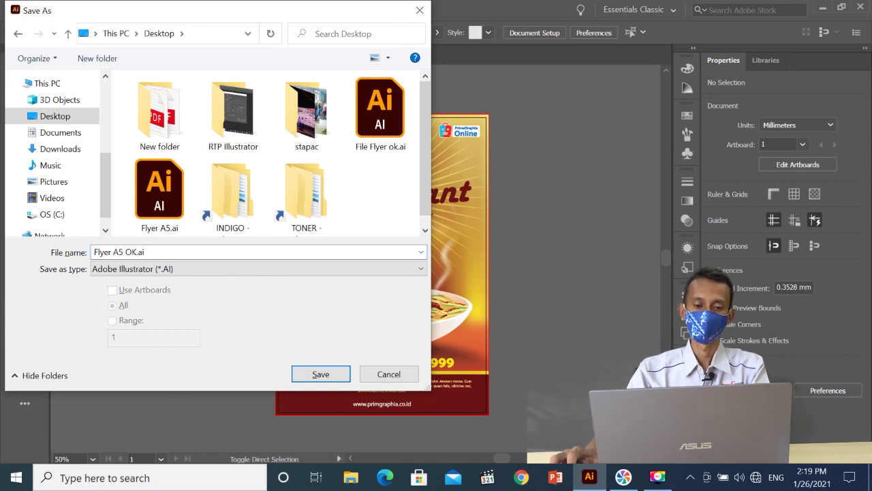
{"action": "left_click", "coordinate": [321, 377]}
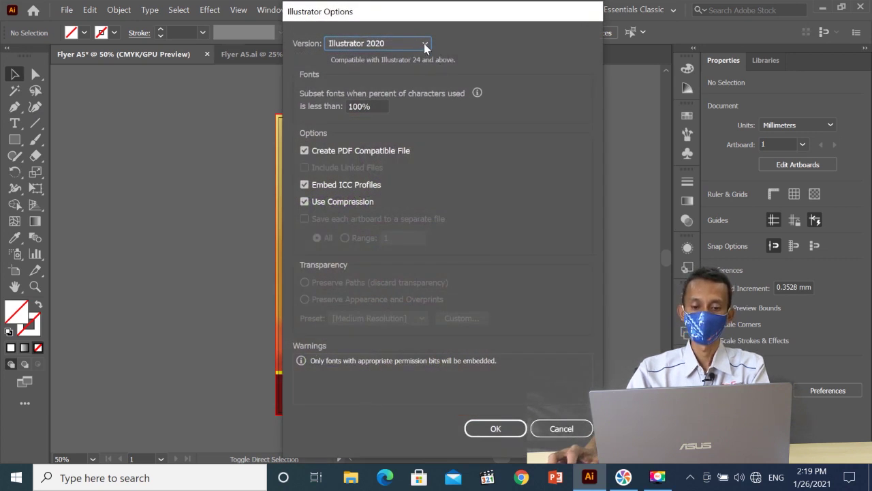
{"action": "left_click", "coordinate": [496, 429]}
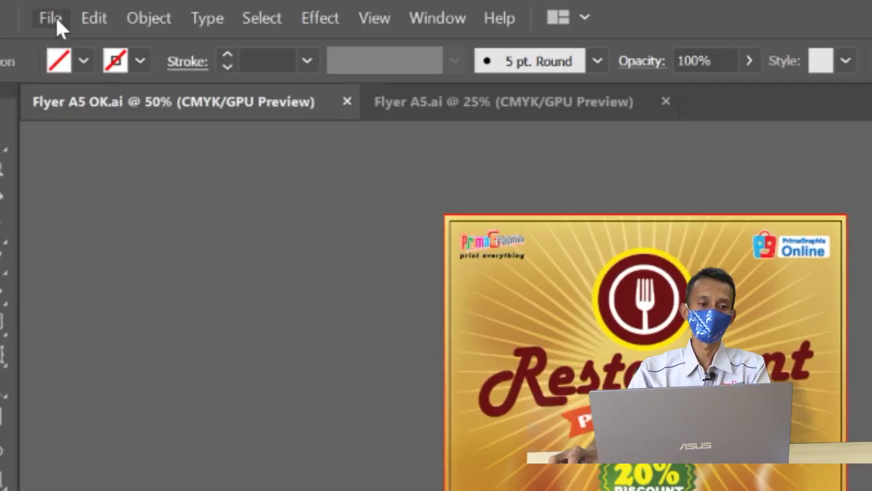
- Start saving the flyer on the Desktop in Adobe PDF format as Flyer A5 OK.pdf
{"action": "left_click", "coordinate": [67, 11]}
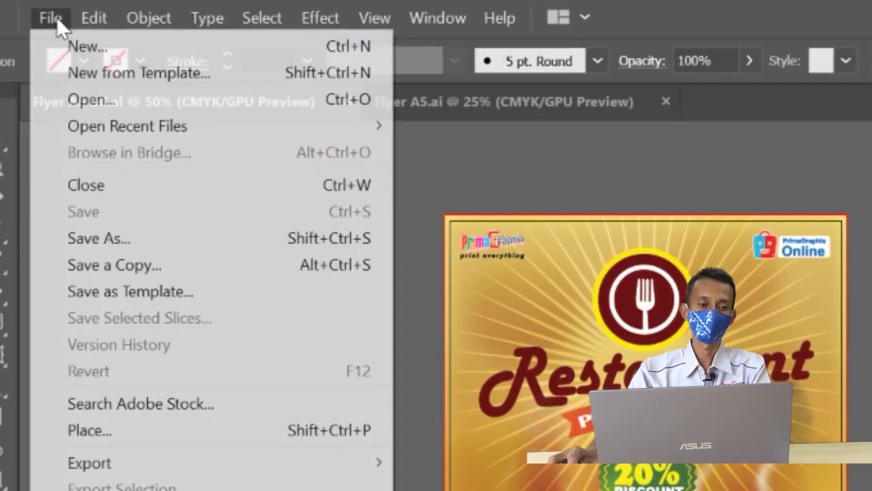
{"action": "left_click", "coordinate": [149, 235]}
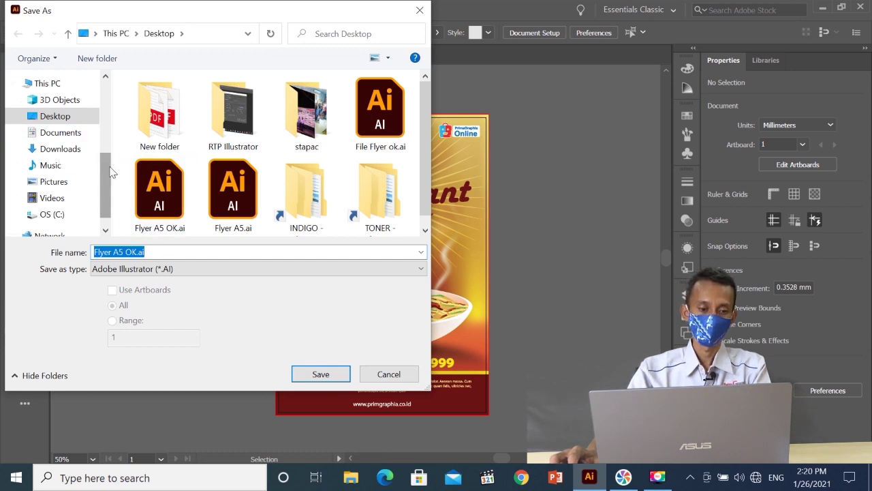
{"action": "left_click", "coordinate": [197, 272]}
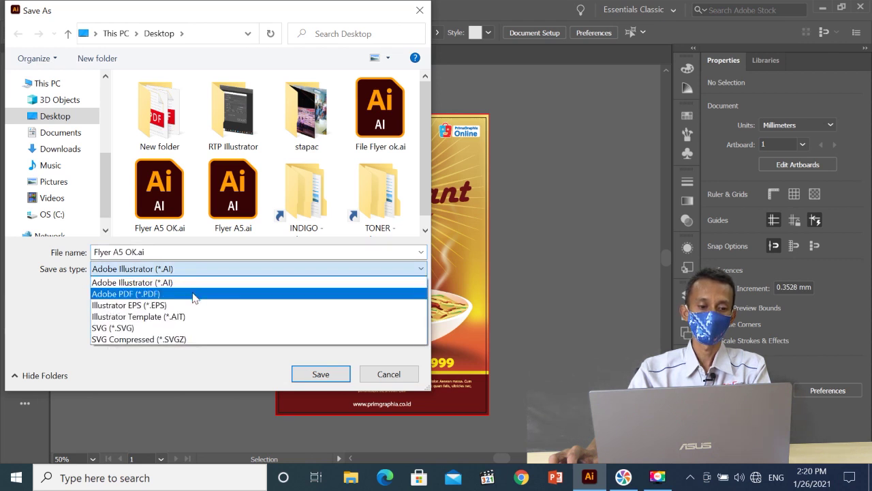
{"action": "left_click", "coordinate": [196, 294]}
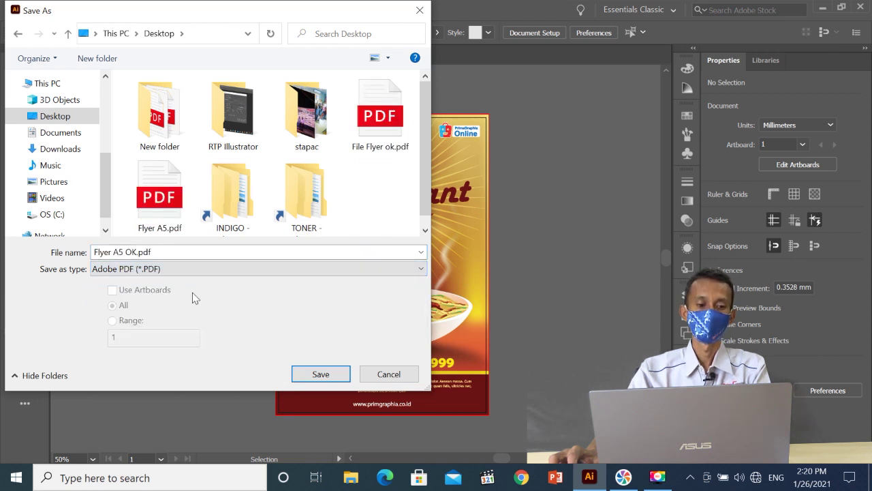
{"action": "left_click", "coordinate": [325, 376]}
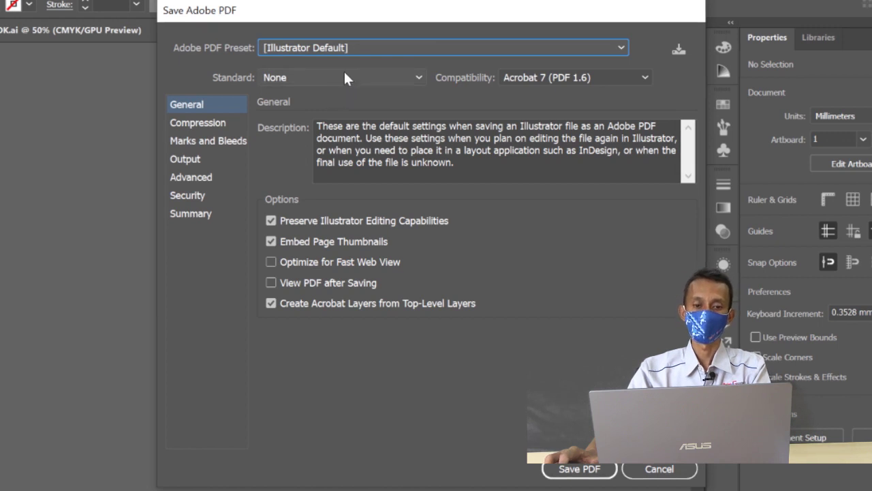
- Apply the Press Quality preset to the PDF, leaving the standard at None
{"action": "left_click", "coordinate": [373, 51]}
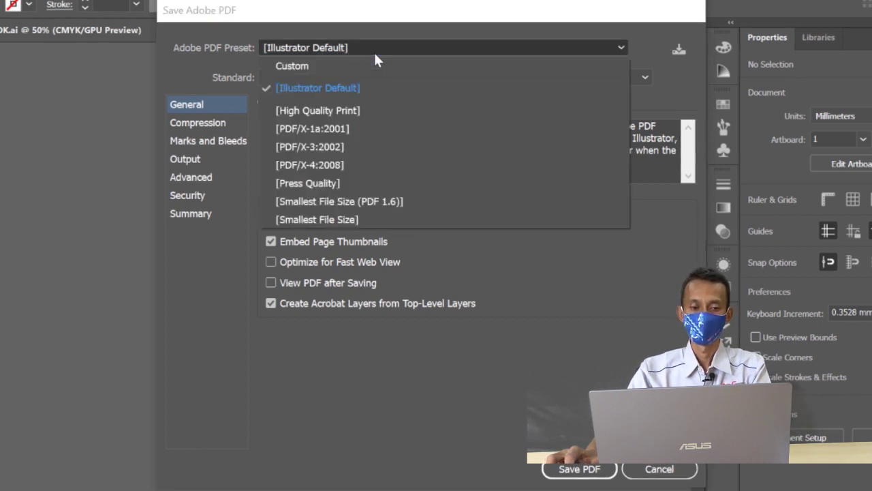
{"action": "left_click", "coordinate": [376, 184]}
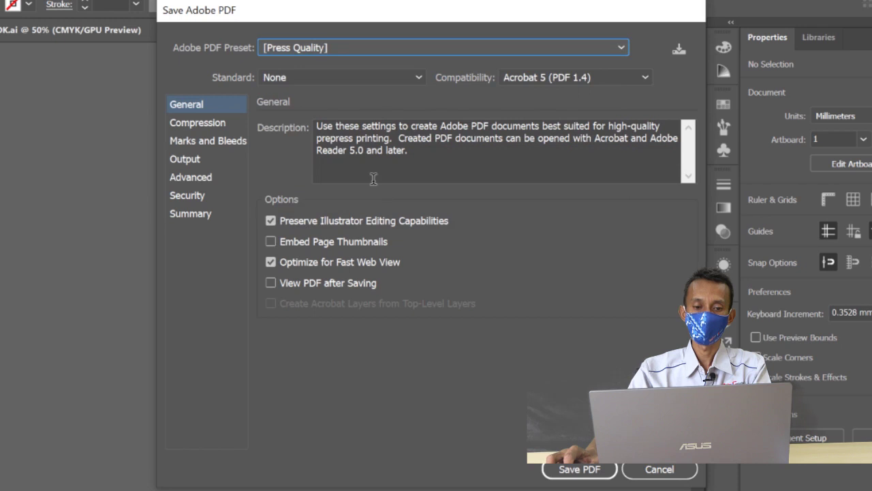
{"action": "left_click", "coordinate": [322, 78]}
{"action": "left_click", "coordinate": [321, 78]}
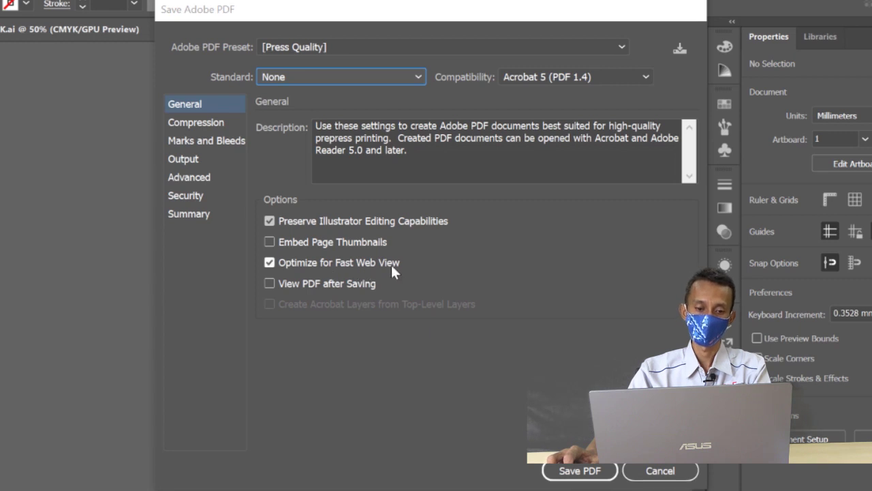
- Review the PDF compression settings and make the PDF use the document's bleed settings
{"action": "left_click", "coordinate": [197, 124]}
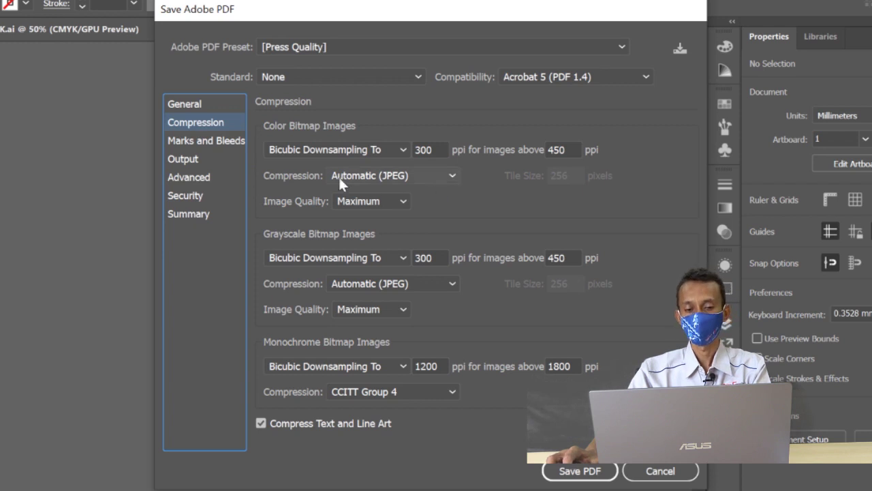
{"action": "left_click", "coordinate": [213, 141]}
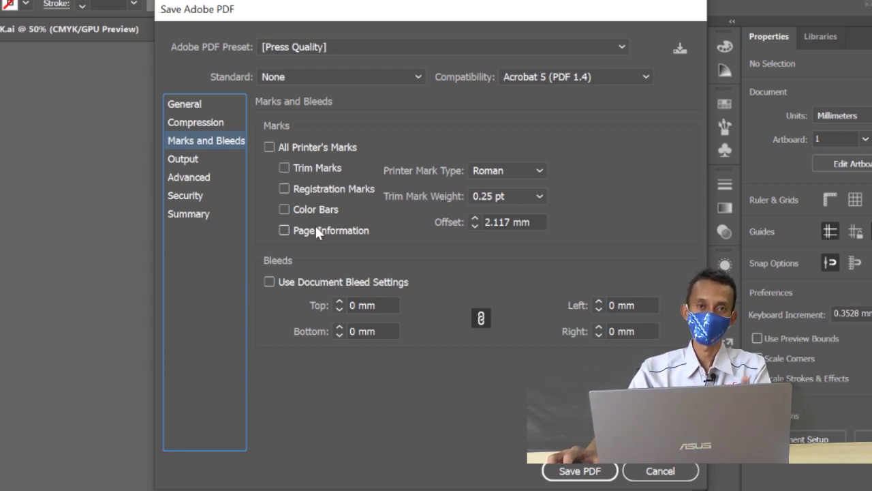
{"action": "left_click", "coordinate": [285, 282]}
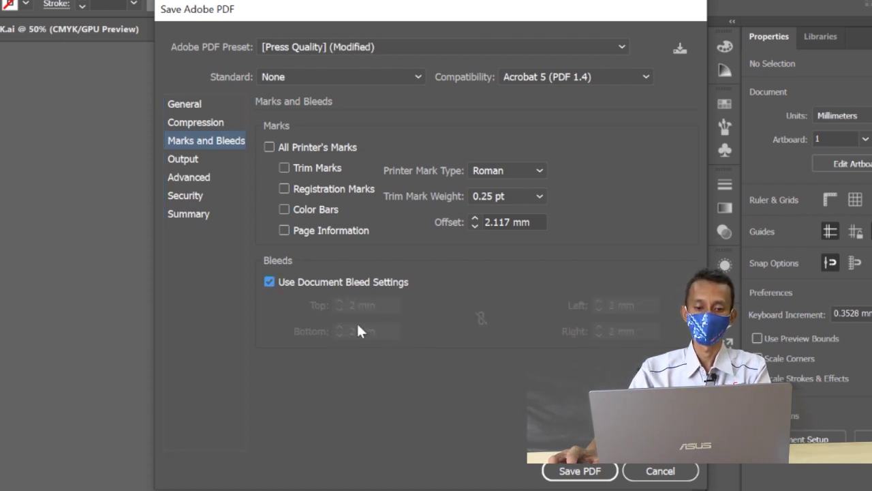
- Set the PDF colour output to Convert to Destination with Japan Color 2001 Coated, including destination profiles
{"action": "left_click", "coordinate": [189, 162]}
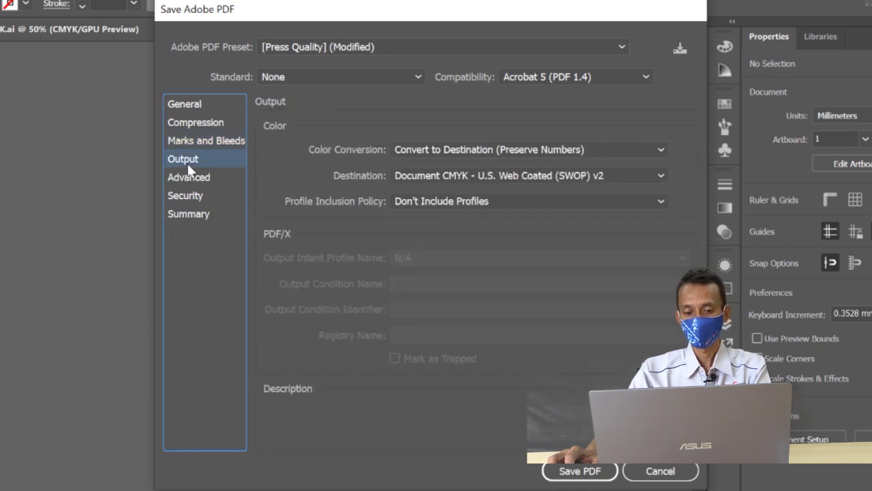
{"action": "left_click", "coordinate": [470, 151]}
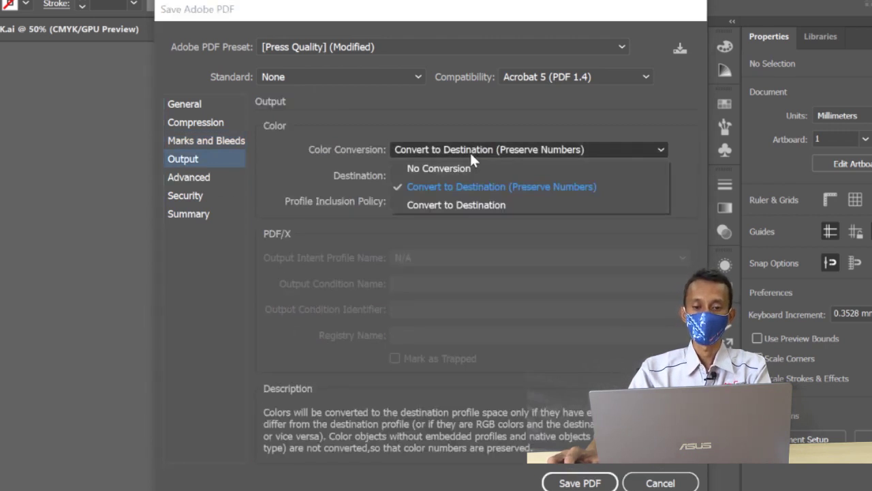
{"action": "left_click", "coordinate": [484, 205]}
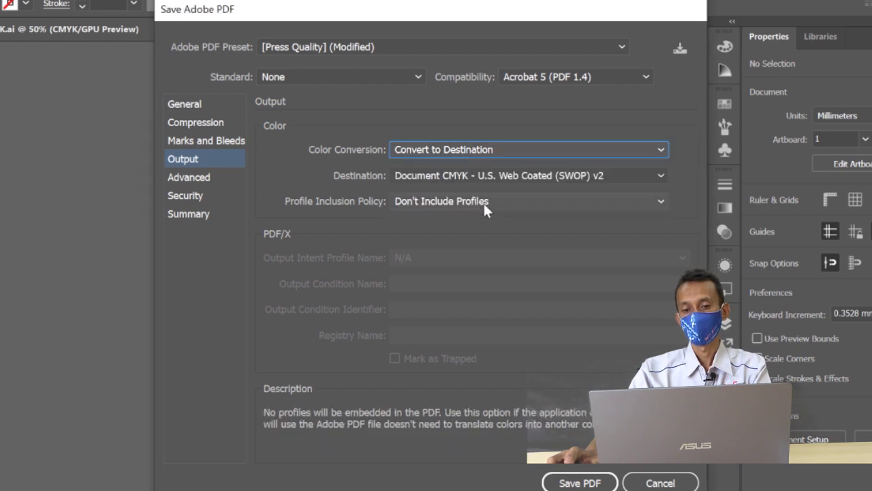
{"action": "left_click", "coordinate": [456, 173]}
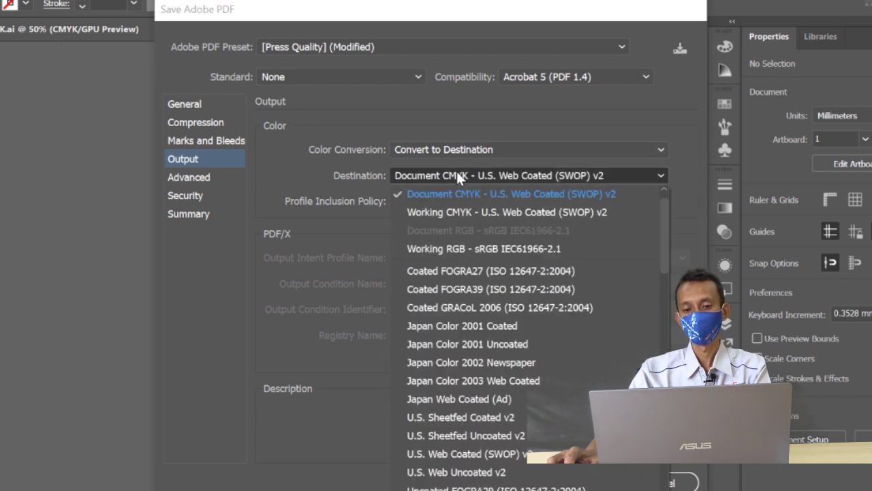
{"action": "left_click", "coordinate": [520, 327]}
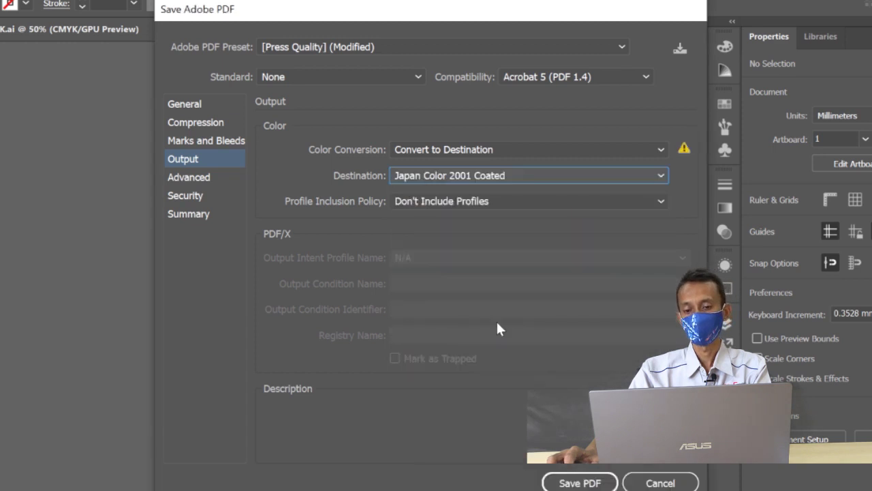
{"action": "left_click", "coordinate": [480, 201]}
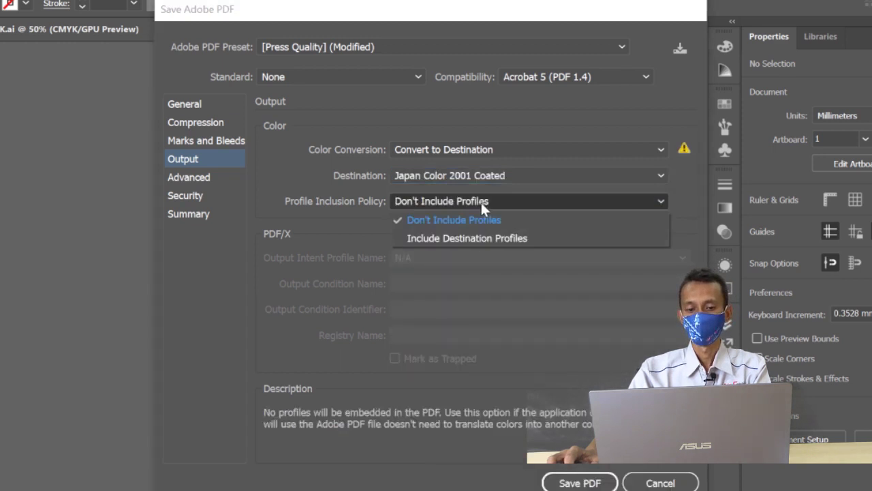
{"action": "left_click", "coordinate": [481, 238]}
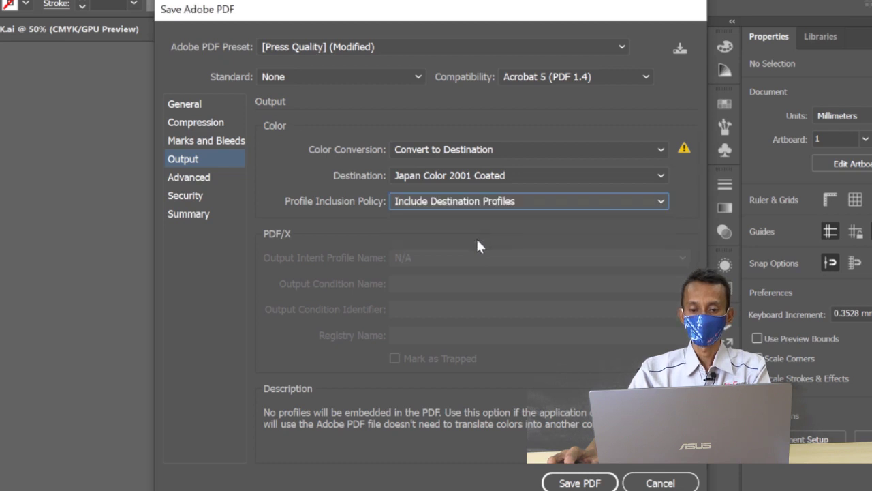
- Review the PDF's Advanced, Security and Summary settings, then save it with the current settings and suppress further transparency blend space warnings
{"action": "left_click", "coordinate": [195, 185]}
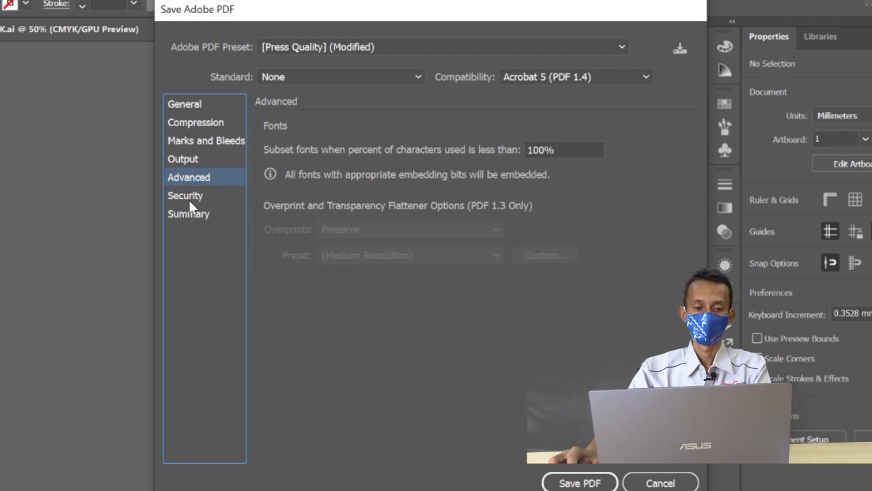
{"action": "left_click", "coordinate": [189, 197]}
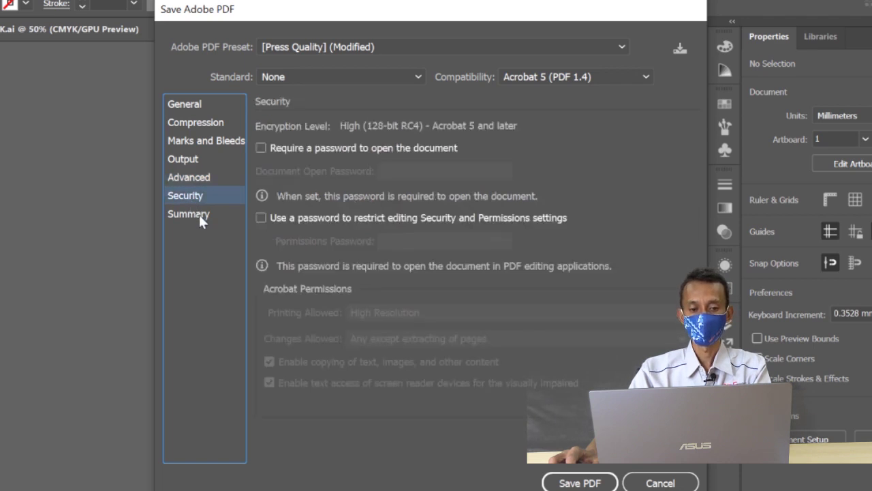
{"action": "left_click", "coordinate": [200, 216]}
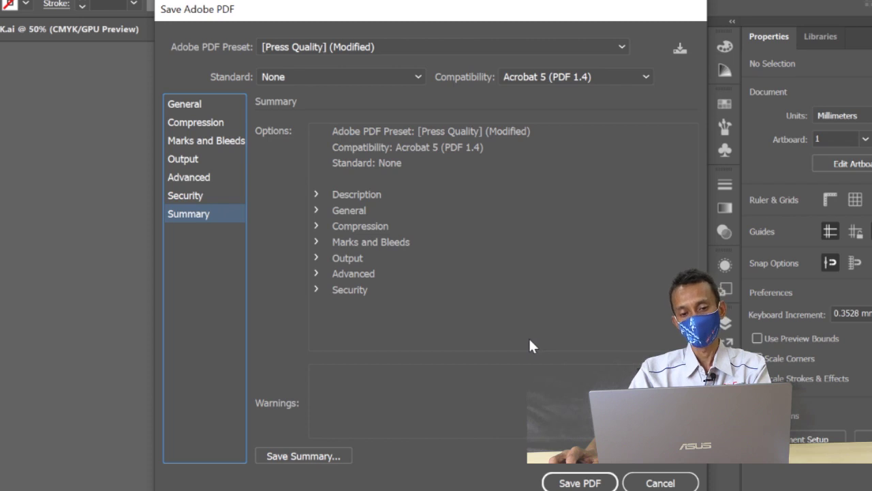
{"action": "left_click", "coordinate": [579, 483]}
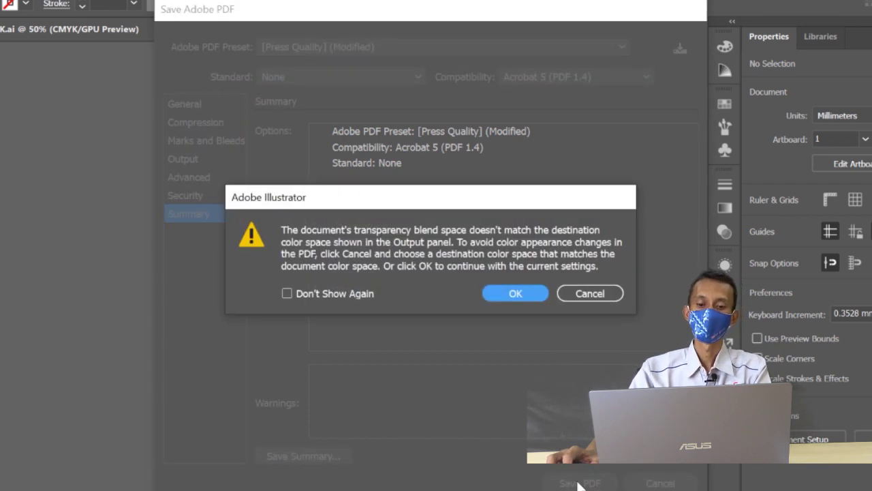
{"action": "left_click", "coordinate": [341, 295]}
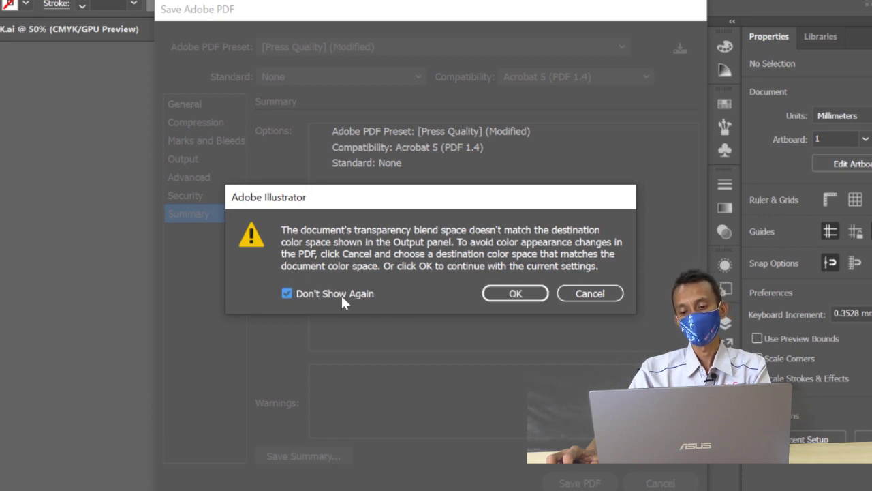
{"action": "left_click", "coordinate": [513, 293]}
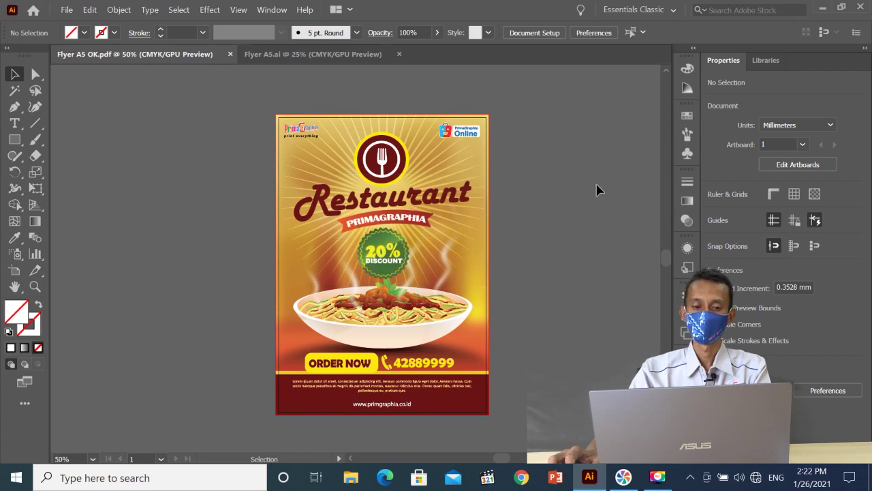
- Preview the saved Flyer A5 OK.pdf from the Desktop in the browser and close it
{"action": "left_click", "coordinate": [823, 8]}
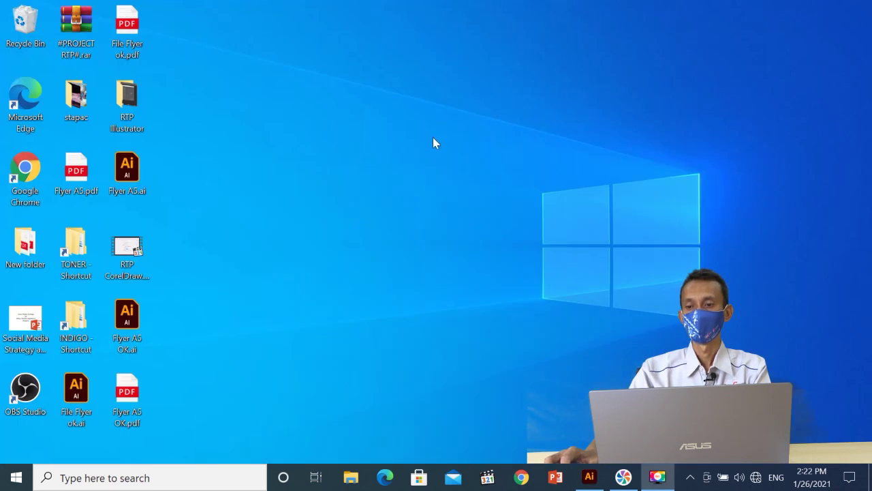
{"action": "double_click", "coordinate": [127, 394]}
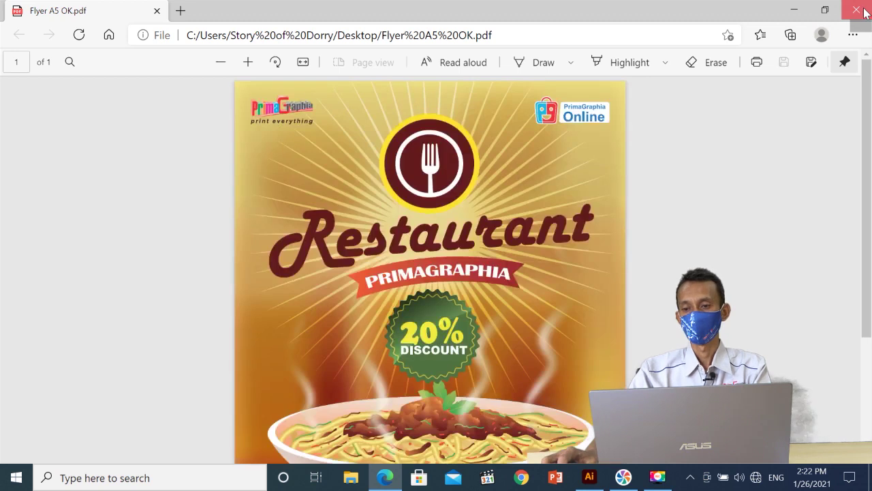
{"action": "left_click", "coordinate": [858, 10]}
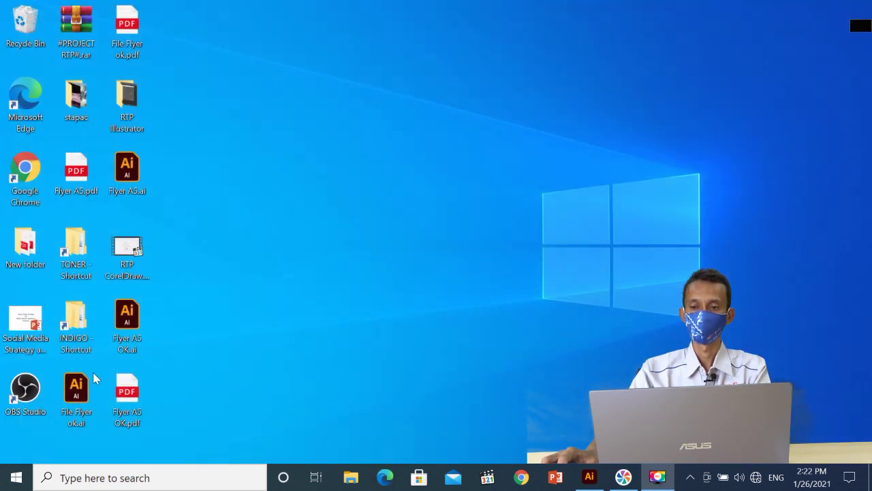
- Switch to Adobe Acrobat DC and open Flyer A5 OK.pdf from the Desktop
{"action": "left_click", "coordinate": [18, 483]}
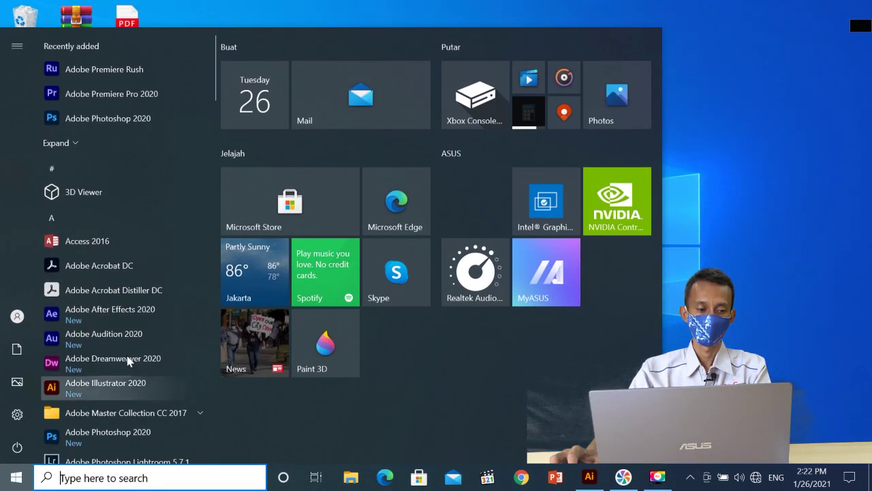
{"action": "left_click", "coordinate": [148, 271]}
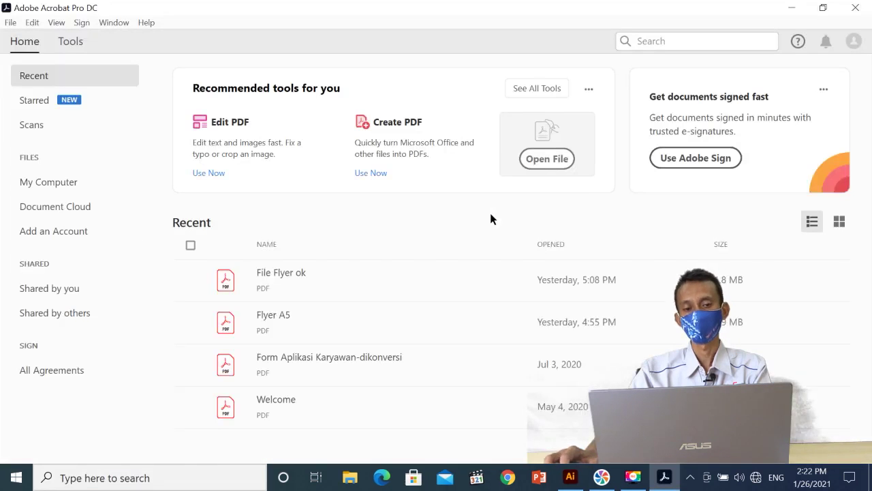
{"action": "left_click", "coordinate": [10, 22]}
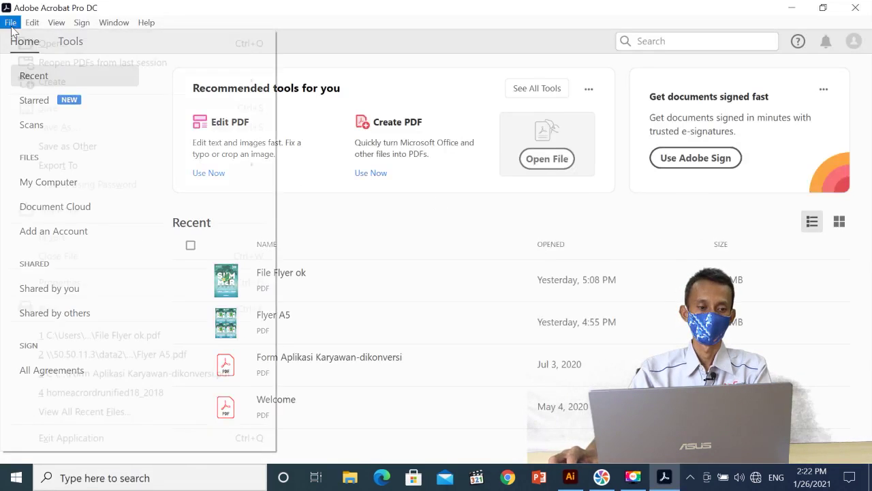
{"action": "left_click", "coordinate": [34, 47]}
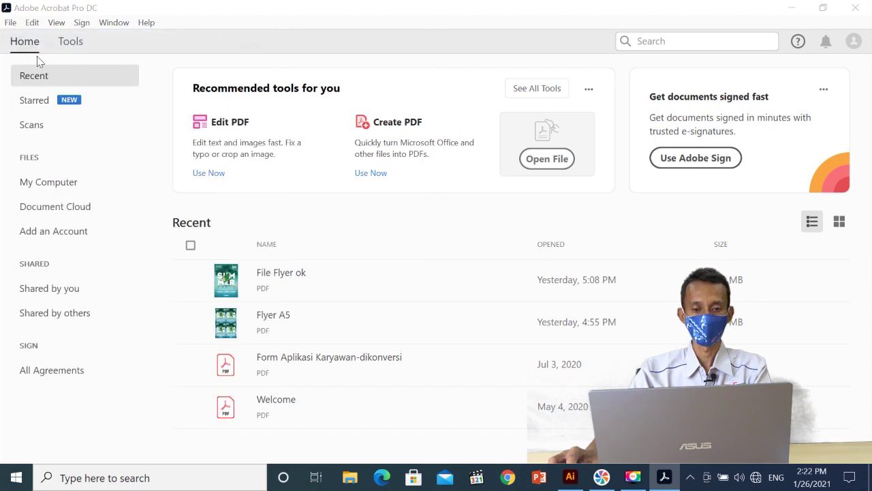
{"action": "left_click_drag", "start_coordinate": [423, 142], "coordinate": [431, 238]}
{"action": "scroll", "coordinate": [428, 228], "scroll_direction": "down", "scroll_amount": 1}
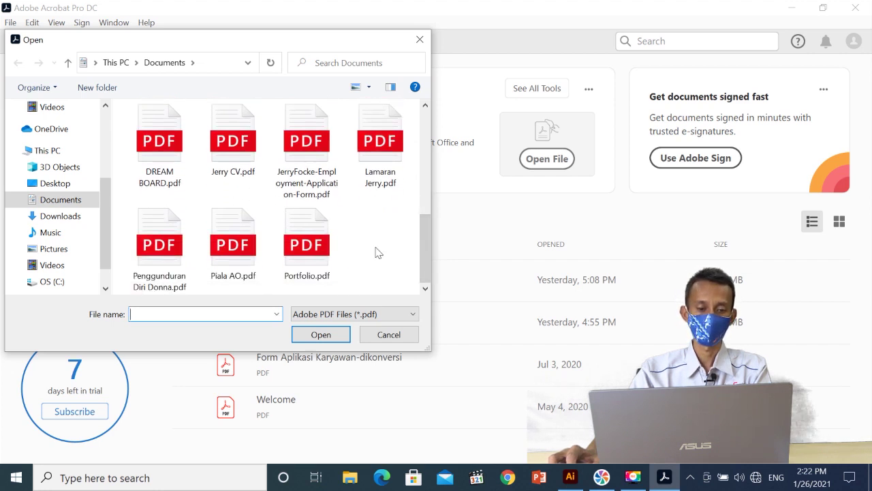
{"action": "left_click", "coordinate": [60, 186]}
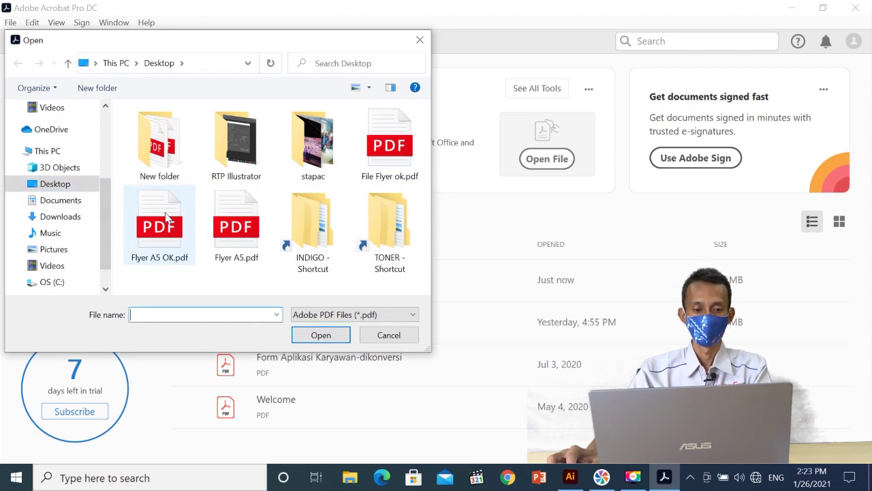
{"action": "left_click", "coordinate": [166, 217]}
{"action": "left_click", "coordinate": [334, 340]}
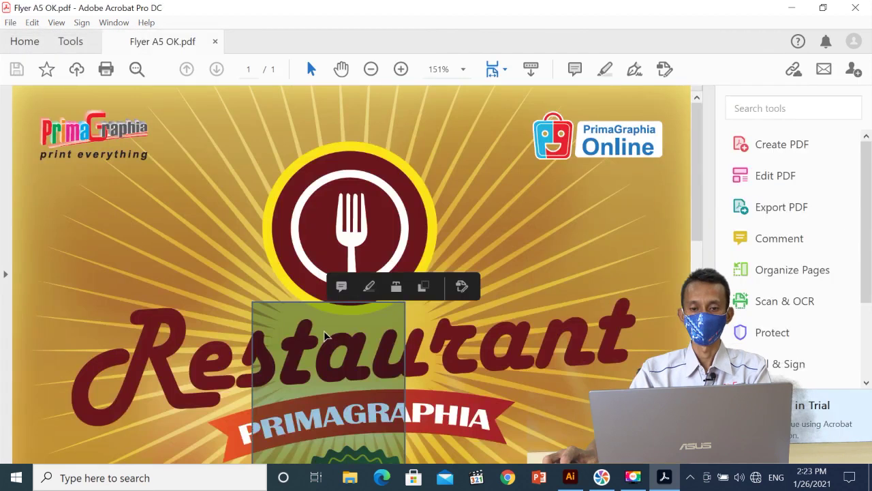
- Fit one full page of the flyer in view and check its page size
{"action": "left_click", "coordinate": [501, 68]}
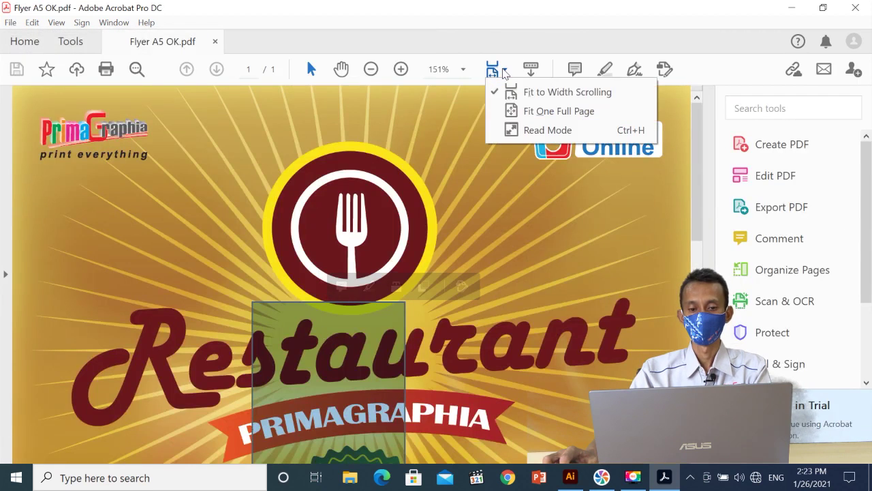
{"action": "left_click", "coordinate": [526, 111]}
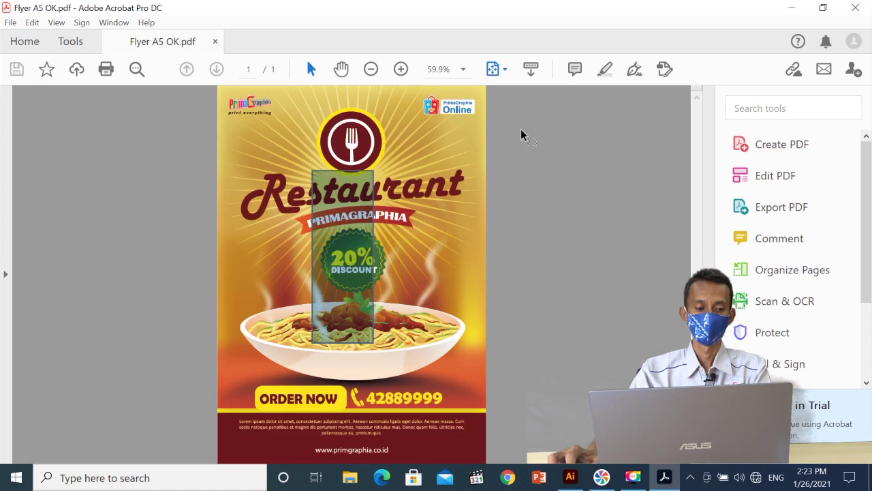
{"action": "mouse_move", "coordinate": [74, 455]}
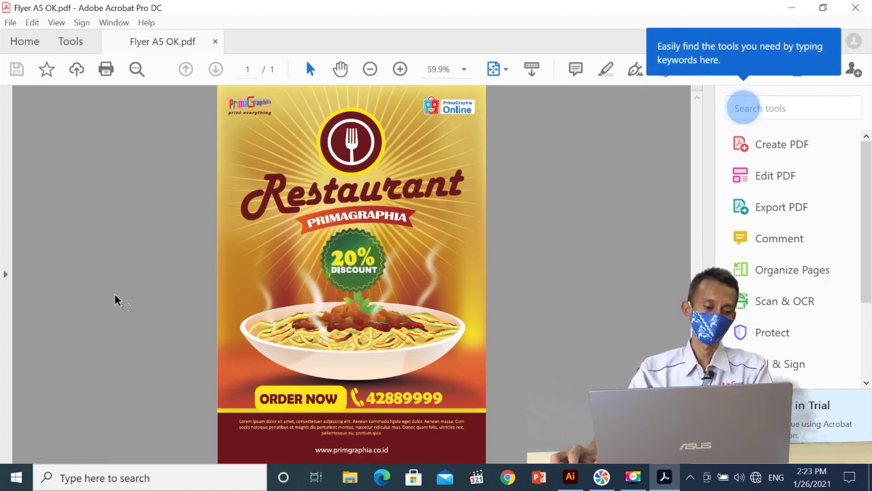
{"action": "mouse_move", "coordinate": [60, 422]}
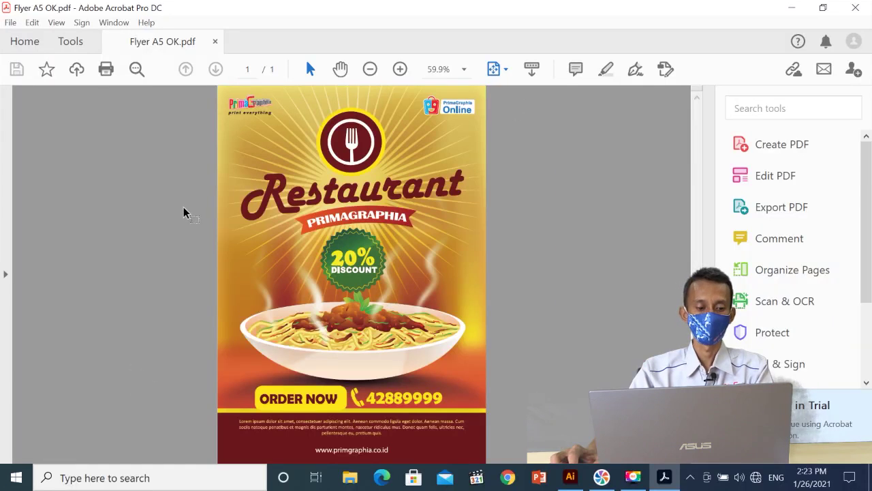
{"action": "mouse_move", "coordinate": [54, 459]}
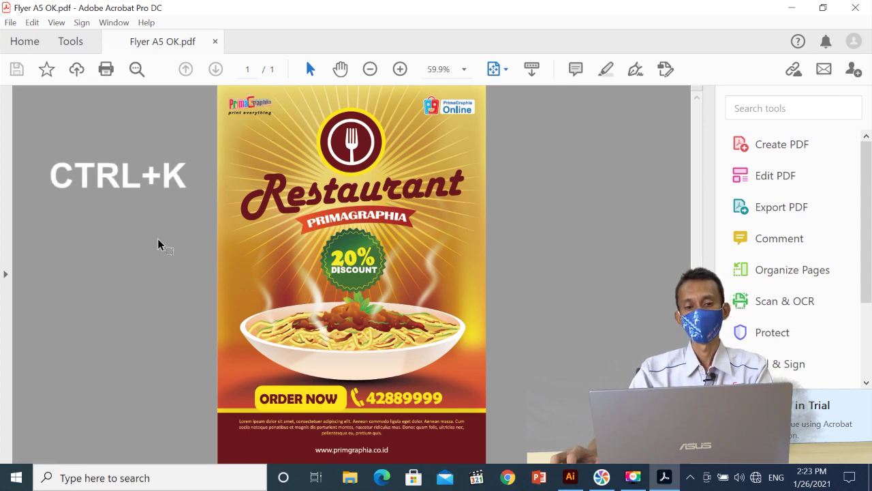
- Set the page and ruler units to Millimeters in the Units & Guides preferences
{"action": "key", "text": "ctrl+k"}
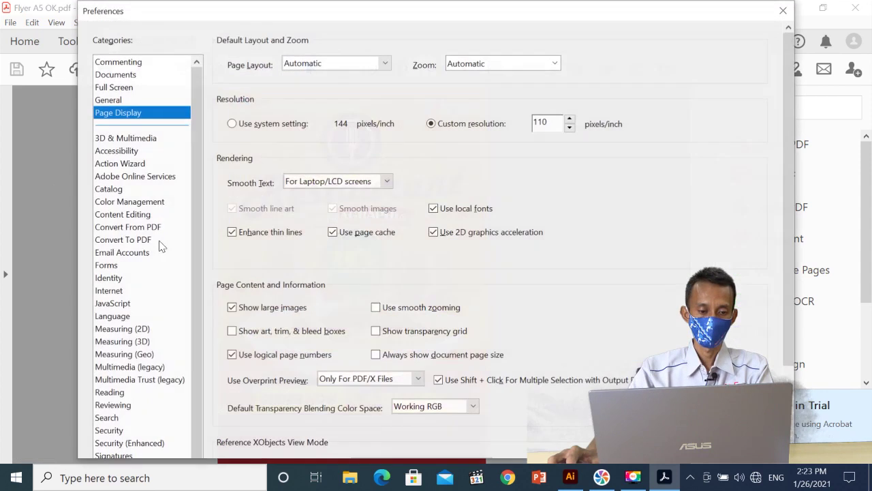
{"action": "scroll", "coordinate": [198, 115], "scroll_direction": "down", "scroll_amount": 1}
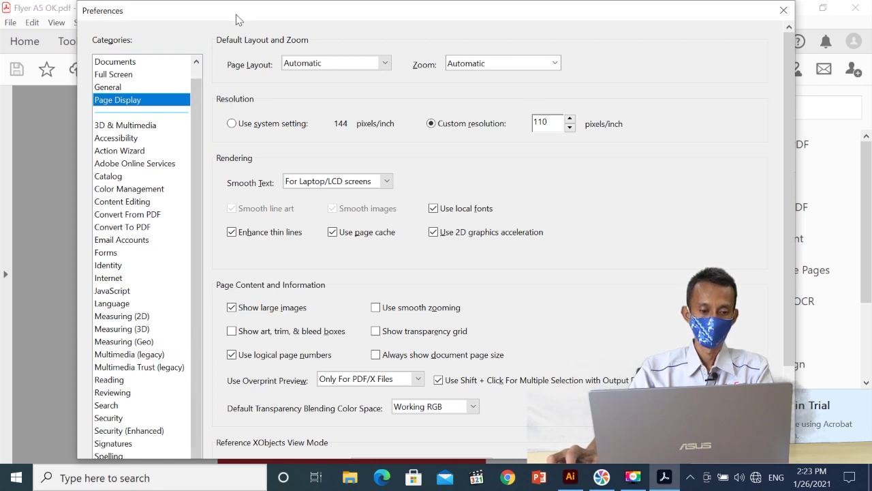
{"action": "left_click_drag", "start_coordinate": [237, 20], "coordinate": [249, 5]}
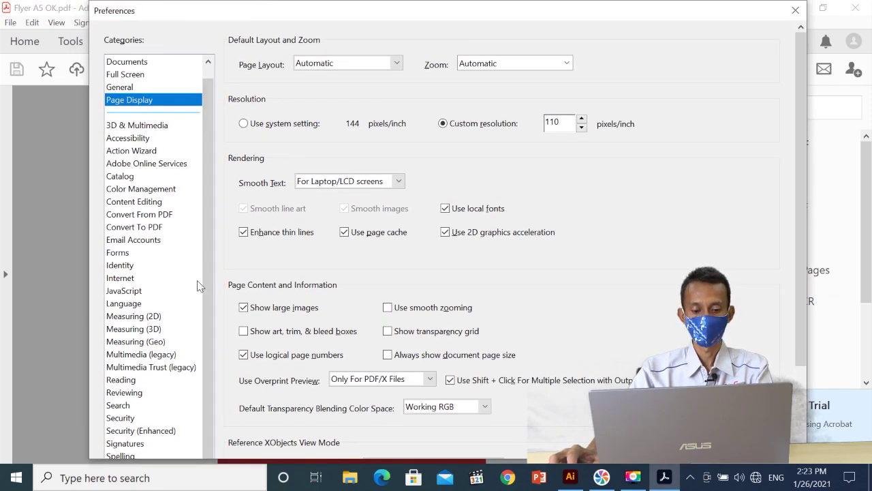
{"action": "left_click", "coordinate": [144, 341]}
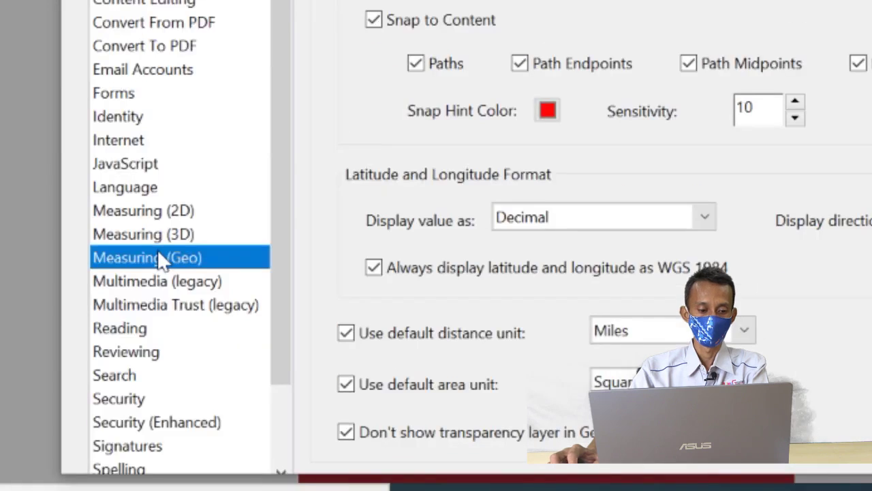
{"action": "key", "text": "u"}
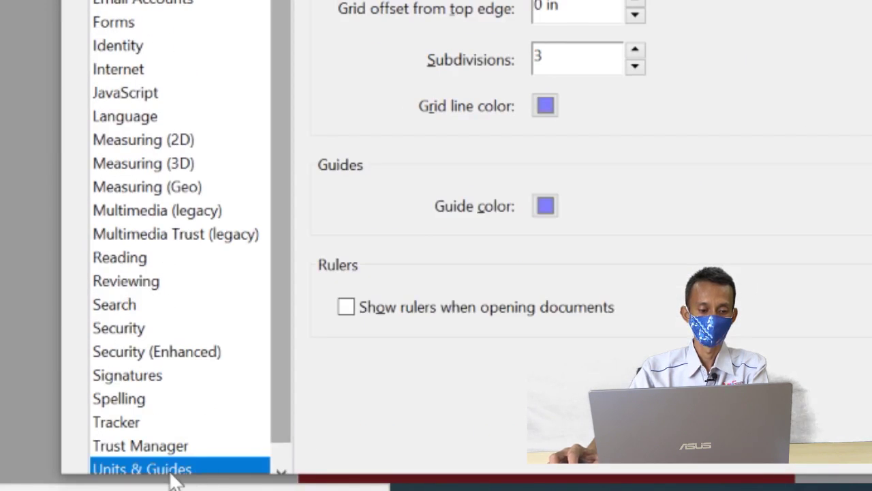
{"action": "left_click_drag", "start_coordinate": [283, 389], "coordinate": [279, 461]}
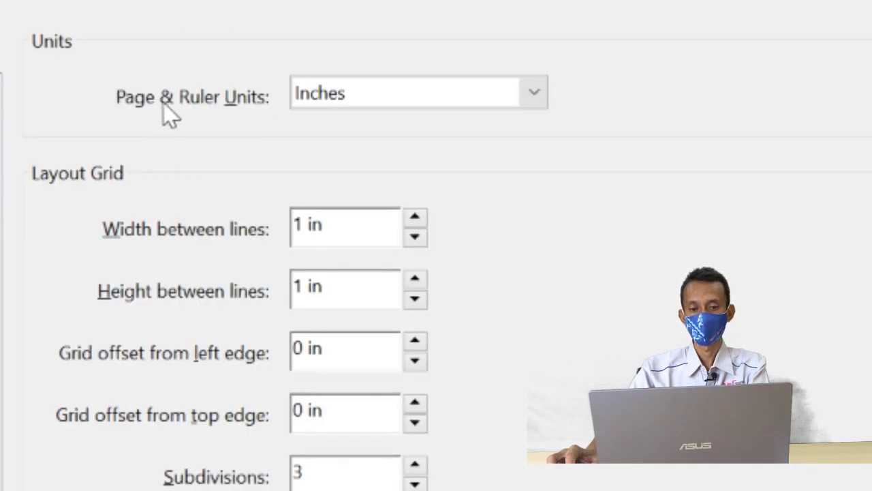
{"action": "left_click", "coordinate": [366, 98]}
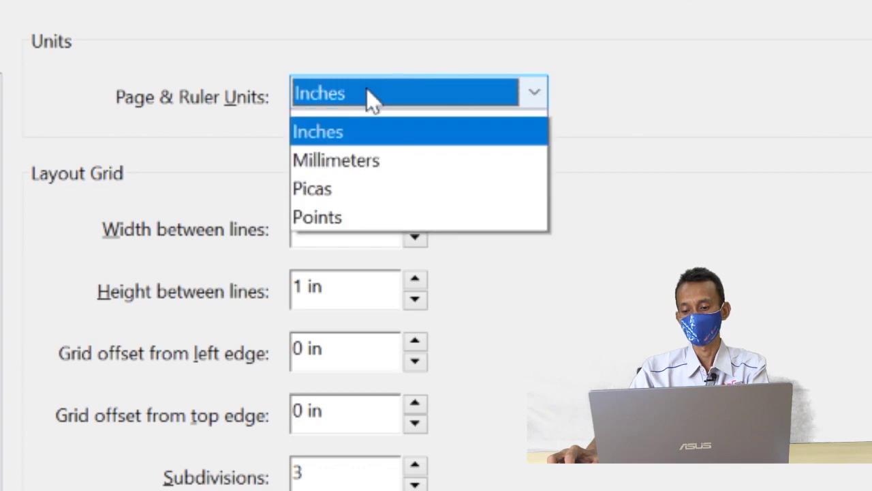
{"action": "left_click", "coordinate": [351, 183]}
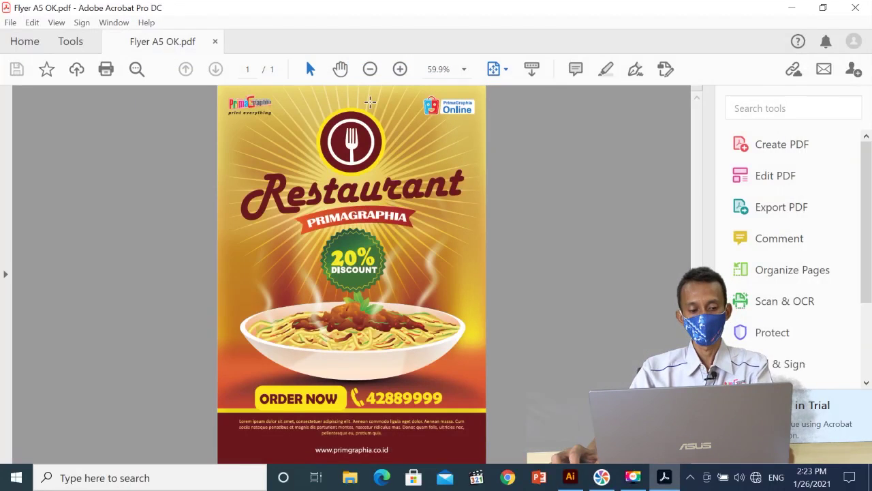
- Check the flyer's page size in the chosen units, look through the editing commands and close Acrobat
{"action": "mouse_move", "coordinate": [54, 459]}
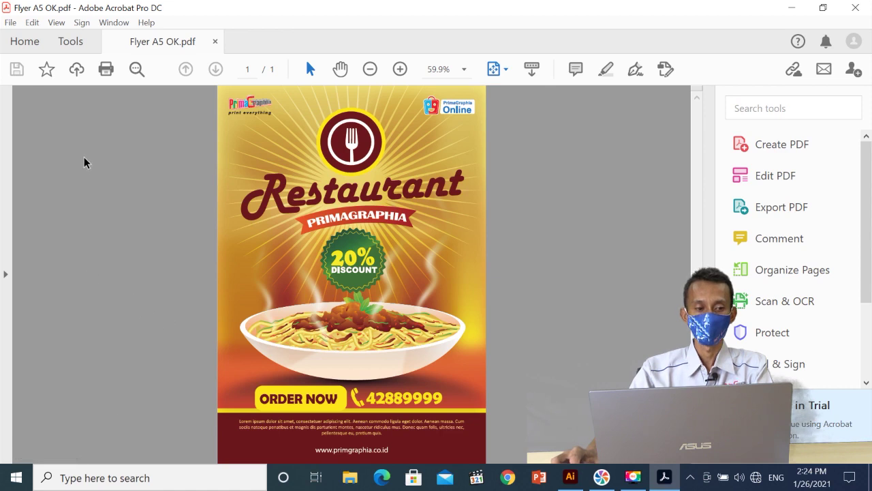
{"action": "left_click", "coordinate": [10, 22]}
{"action": "mouse_move", "coordinate": [32, 23]}
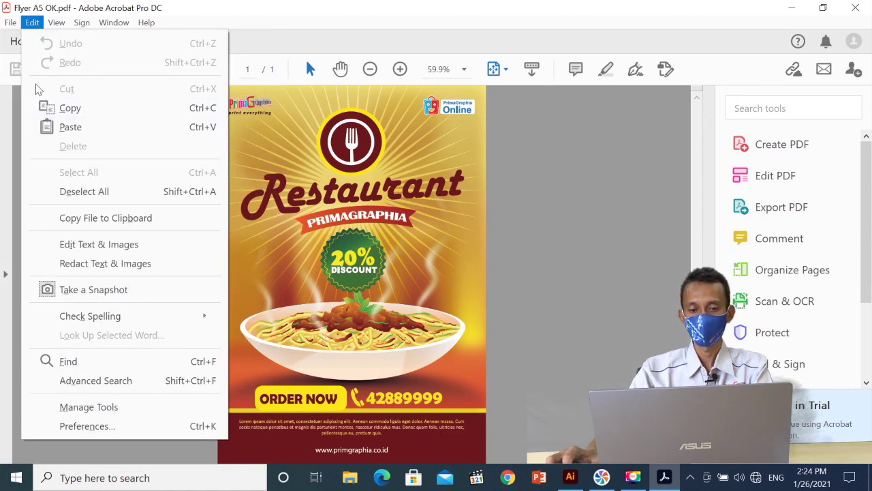
{"action": "left_click", "coordinate": [630, 195]}
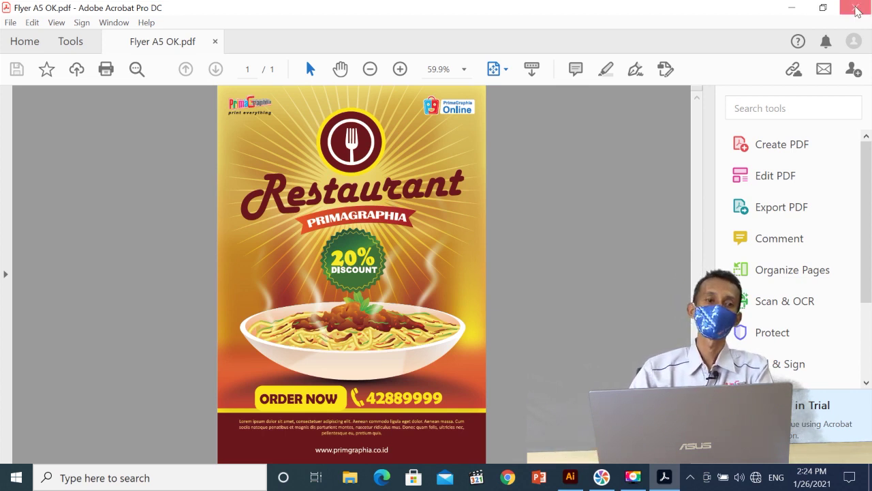
{"action": "left_click", "coordinate": [856, 8]}
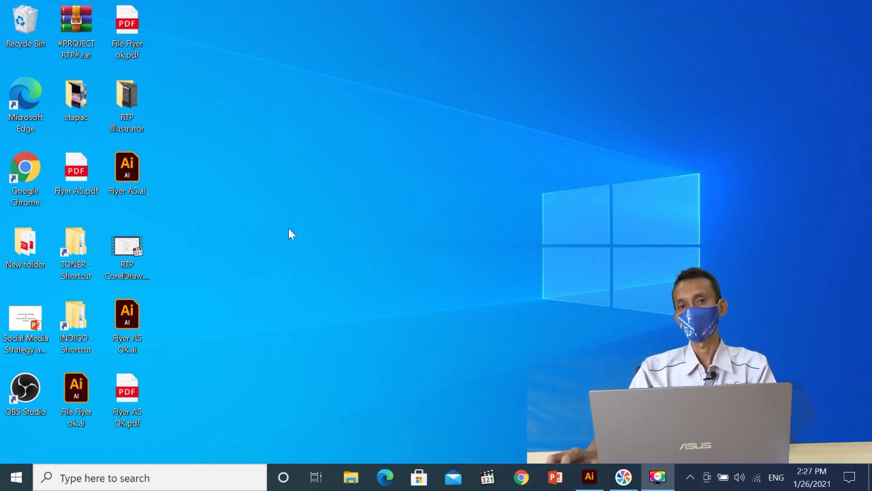
- Open the TONER folder from its desktop shortcut and look through its input folders, including INPUT LAYOUT A3 TONER BLEED
{"action": "left_click", "coordinate": [78, 249]}
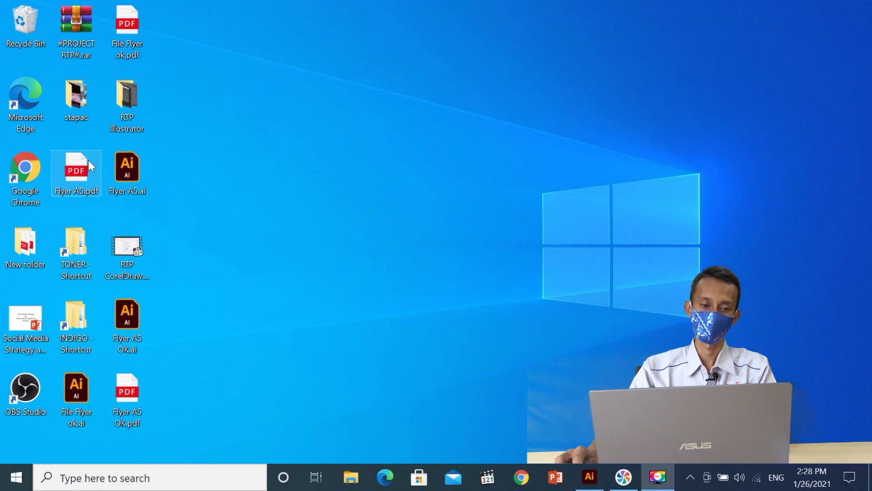
{"action": "double_click", "coordinate": [68, 251]}
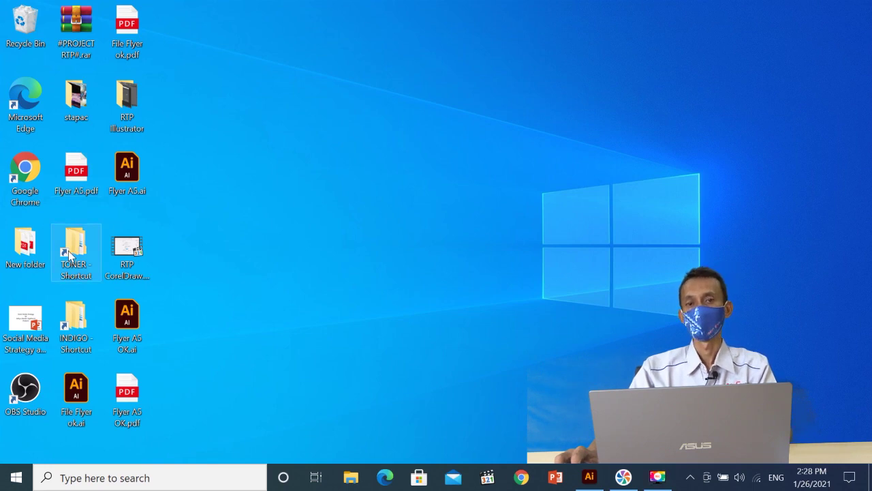
{"action": "left_click_drag", "start_coordinate": [463, 100], "coordinate": [379, 34]}
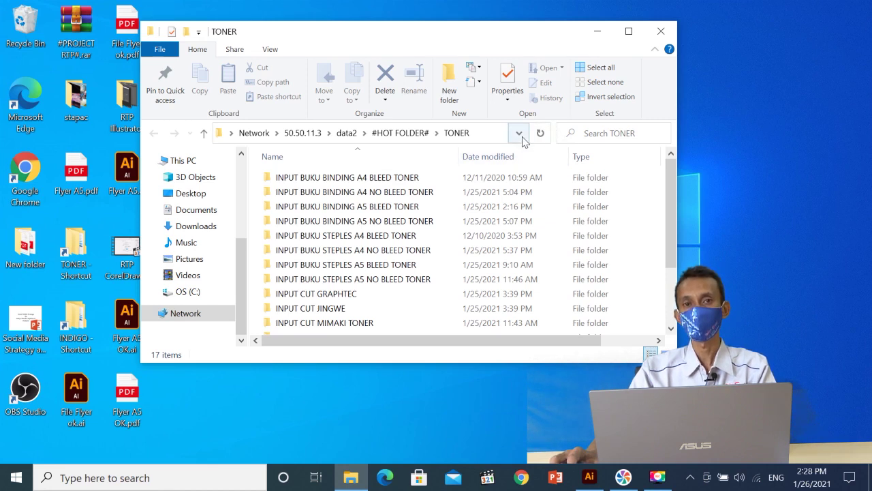
{"action": "scroll", "coordinate": [523, 205], "scroll_direction": "down", "scroll_amount": 2}
{"action": "left_click_drag", "start_coordinate": [450, 39], "coordinate": [546, 27]}
{"action": "left_click", "coordinate": [501, 222]}
{"action": "scroll", "coordinate": [469, 228], "scroll_direction": "up", "scroll_amount": 1}
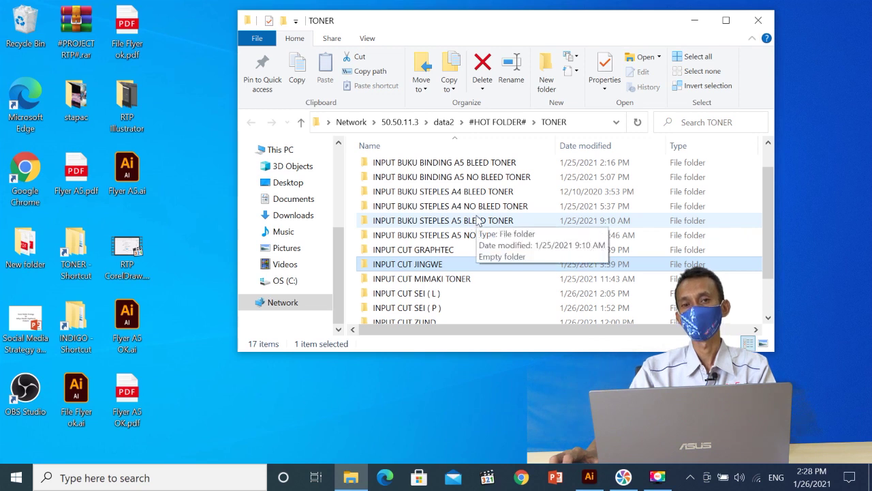
{"action": "scroll", "coordinate": [458, 247], "scroll_direction": "down", "scroll_amount": 2}
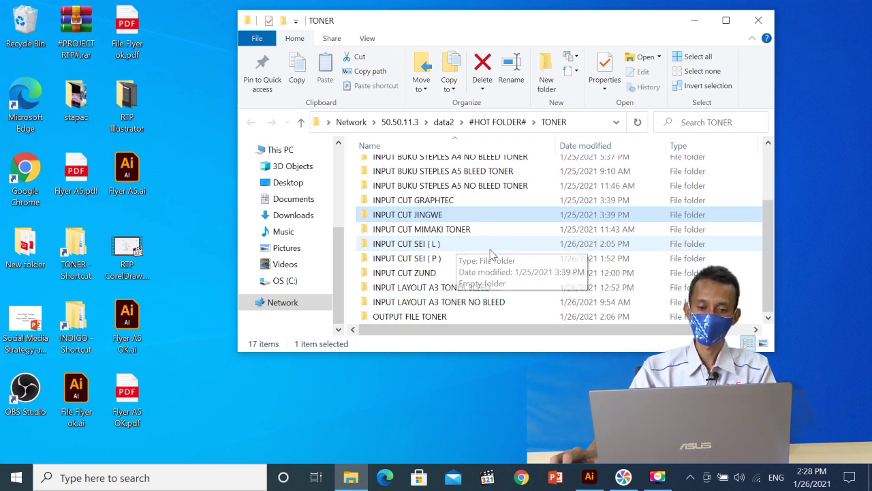
{"action": "double_click", "coordinate": [439, 292]}
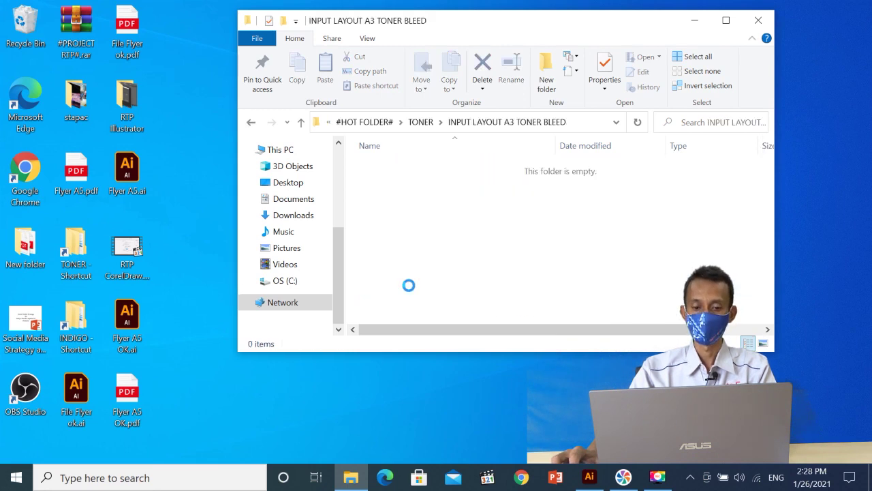
{"action": "key", "text": "alt+Left"}
- Open the OUTPUT FILE TONER folder in a new window, move it away from the TONER folder list and narrow it
{"action": "left_click", "coordinate": [407, 318]}
{"action": "right_click", "coordinate": [408, 318]}
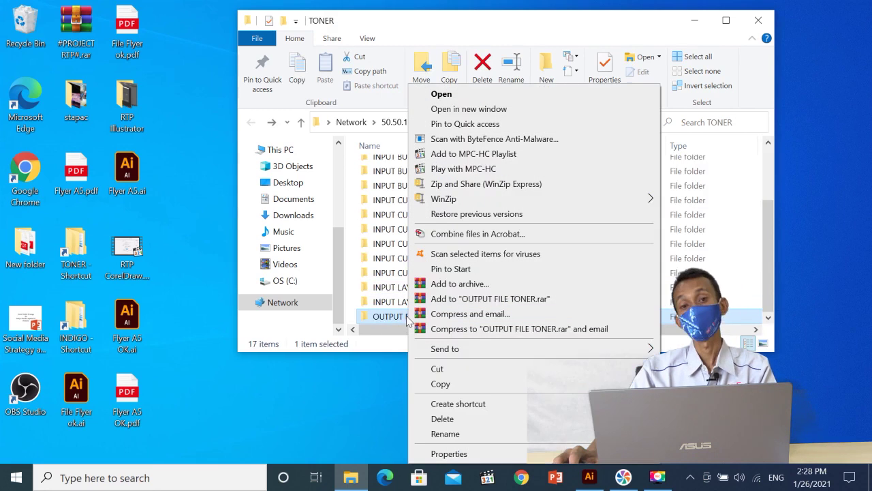
{"action": "left_click", "coordinate": [522, 112]}
{"action": "left_click_drag", "start_coordinate": [683, 45], "coordinate": [466, 122]}
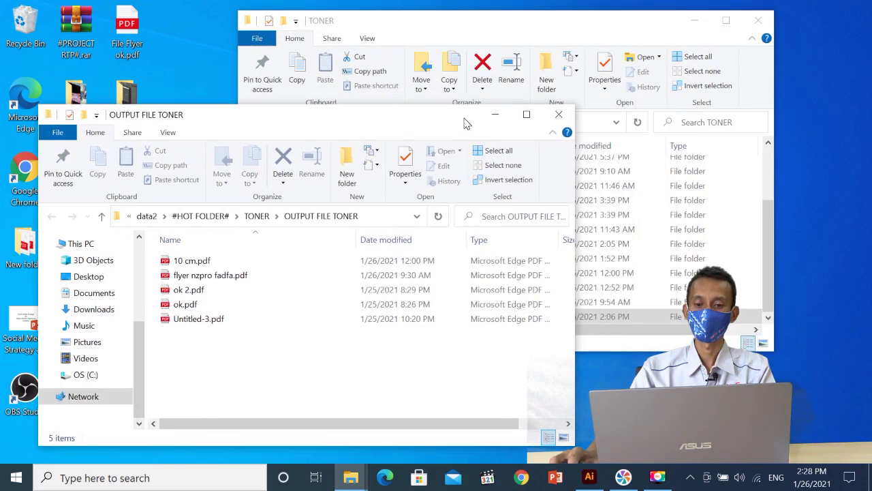
{"action": "left_click_drag", "start_coordinate": [577, 262], "coordinate": [308, 269]}
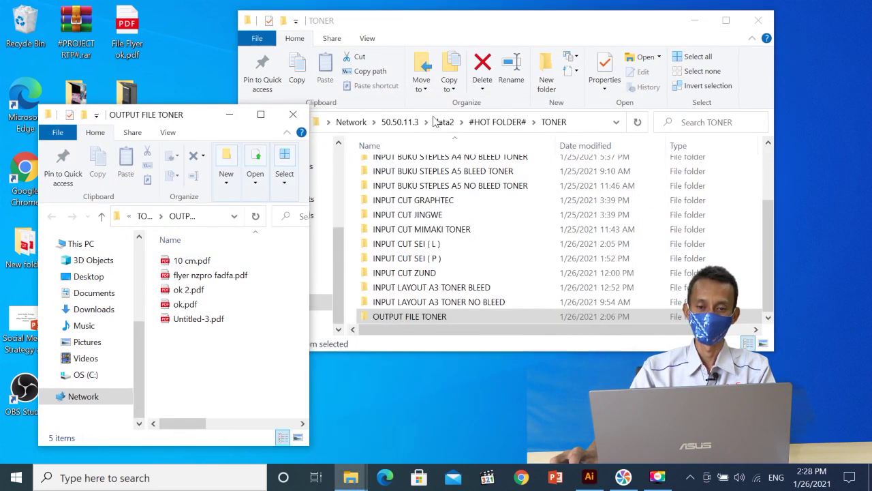
- Open the INPUT LAYOUT A3 TONER BLEED folder in the TONER window and narrow that window
{"action": "left_click", "coordinate": [430, 314]}
{"action": "scroll", "coordinate": [429, 300], "scroll_direction": "up", "scroll_amount": 1}
{"action": "scroll", "coordinate": [430, 300], "scroll_direction": "down", "scroll_amount": 1}
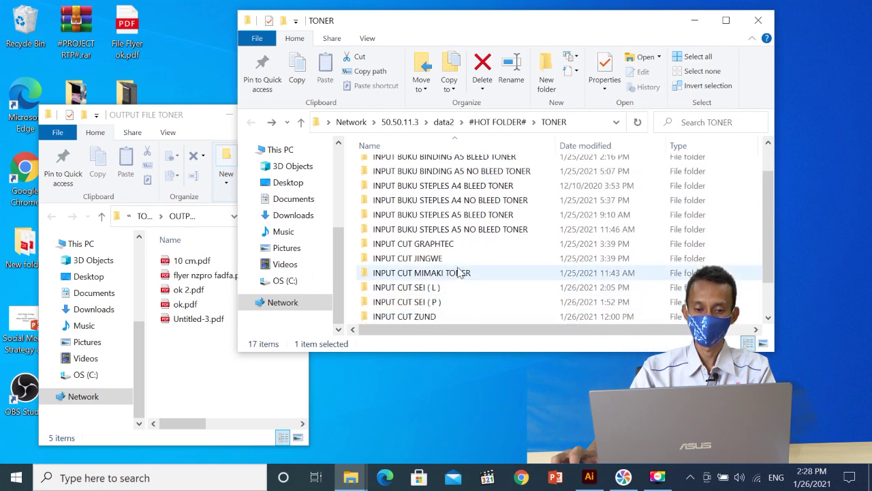
{"action": "double_click", "coordinate": [496, 287]}
{"action": "left_click_drag", "start_coordinate": [773, 167], "coordinate": [579, 167]}
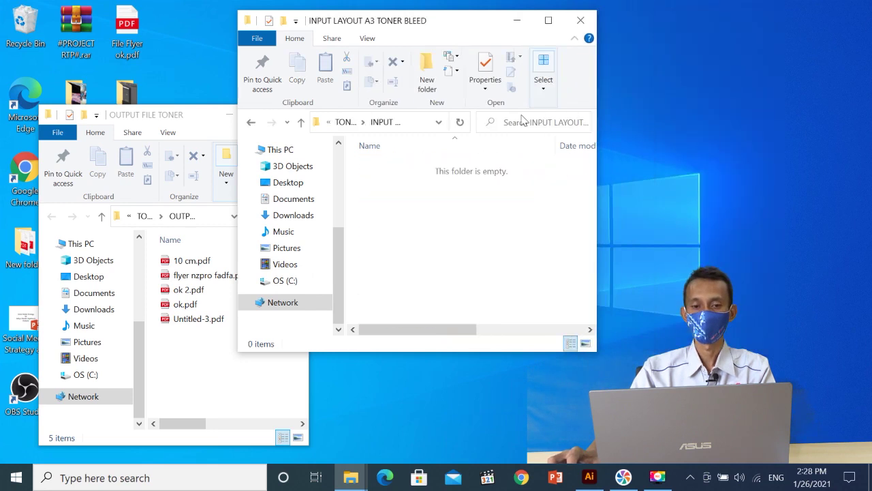
- Arrange the INPUT LAYOUT A3 TONER BLEED and OUTPUT FILE TONER windows side by side, clear of the desktop icons
{"action": "left_click_drag", "start_coordinate": [432, 25], "coordinate": [688, 27]}
{"action": "left_click_drag", "start_coordinate": [197, 113], "coordinate": [439, 201]}
{"action": "left_click_drag", "start_coordinate": [710, 24], "coordinate": [423, 21]}
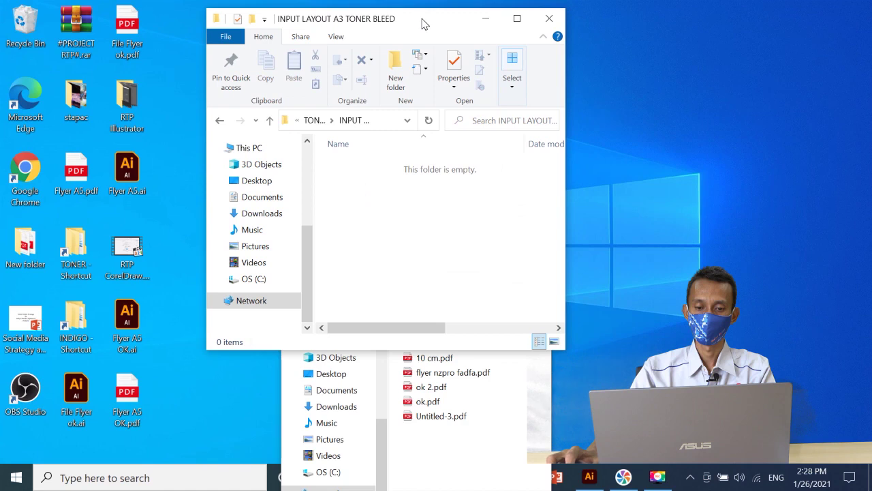
{"action": "left_click", "coordinate": [518, 402]}
{"action": "left_click_drag", "start_coordinate": [449, 214], "coordinate": [735, 24]}
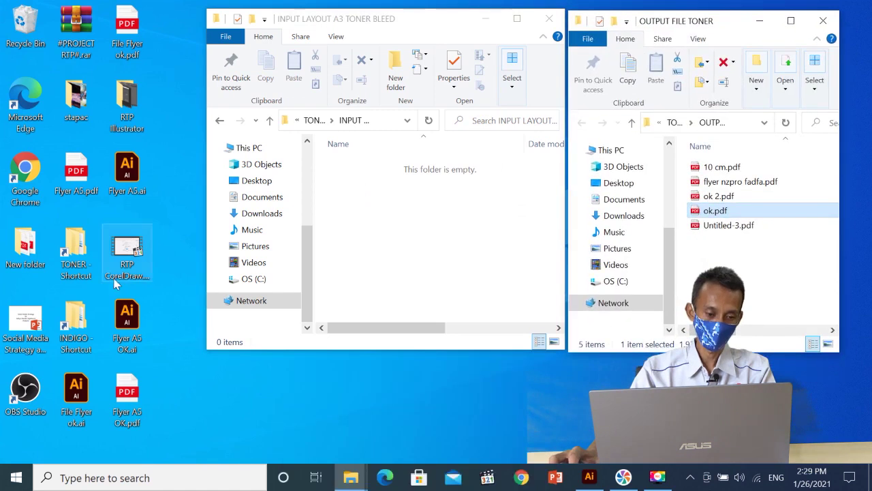
- Preview Flyer A5 OK.pdf from the Desktop in Microsoft Edge with the whole page in view, and close it
{"action": "left_click", "coordinate": [127, 399]}
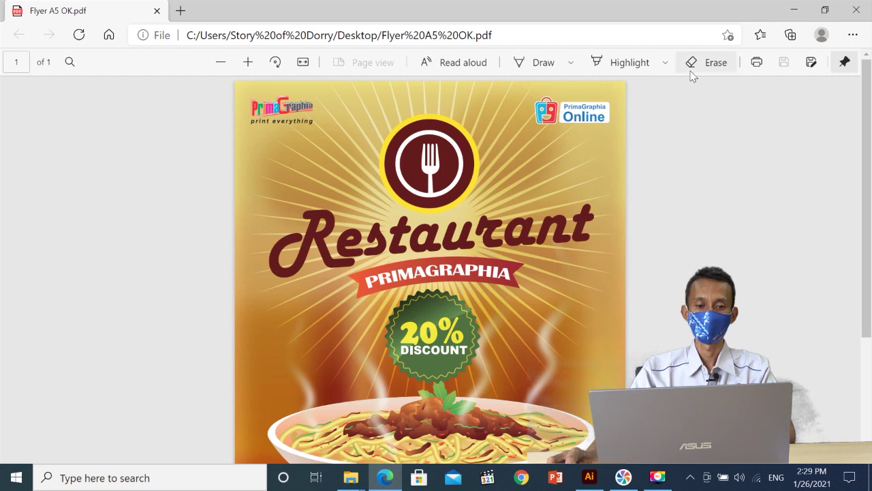
{"action": "left_click", "coordinate": [220, 62]}
{"action": "left_click", "coordinate": [220, 62]}
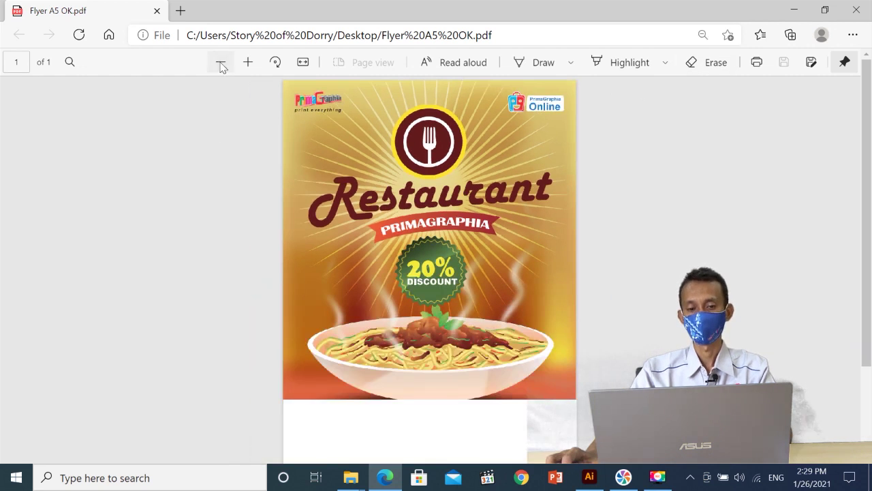
{"action": "left_click", "coordinate": [220, 62]}
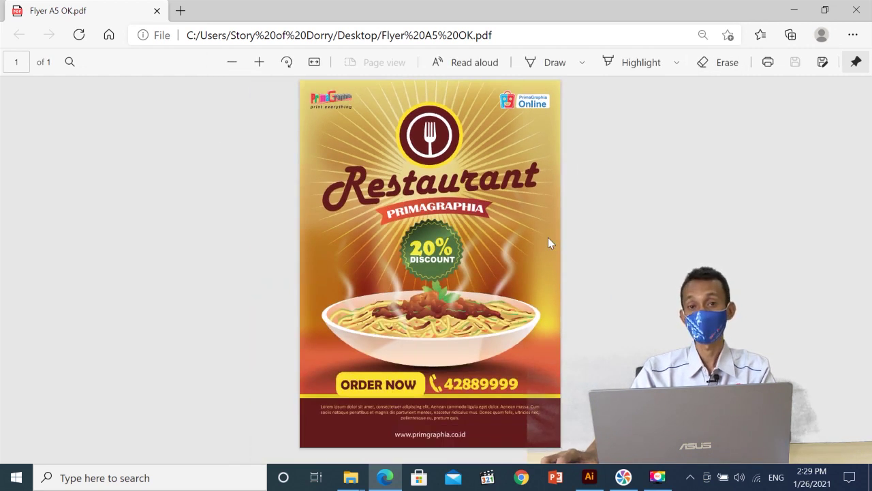
{"action": "left_click", "coordinate": [858, 11]}
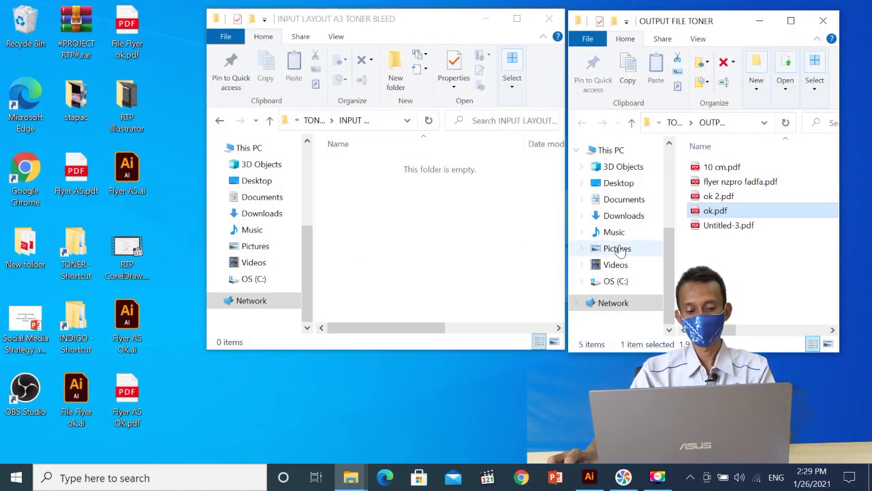
- Copy Flyer A5 OK.pdf from the Desktop into the INPUT LAYOUT A3 TONER BLEED folder and refresh that folder
{"action": "left_click", "coordinate": [130, 407]}
{"action": "key", "text": "ctrl+c"}
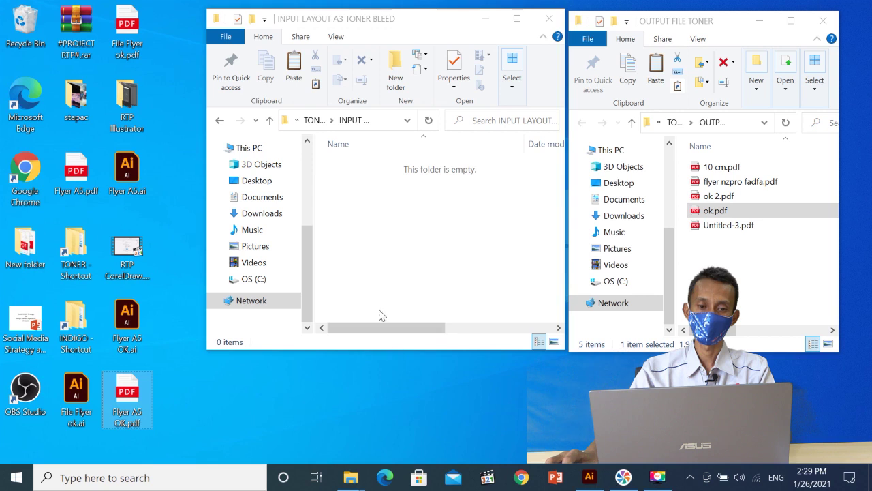
{"action": "left_click", "coordinate": [360, 261]}
{"action": "key", "text": "ctrl+v"}
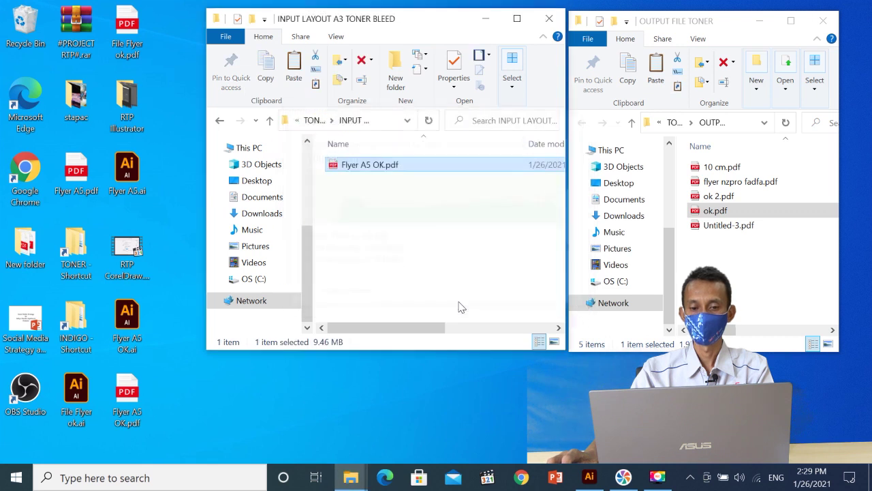
{"action": "right_click", "coordinate": [410, 209]}
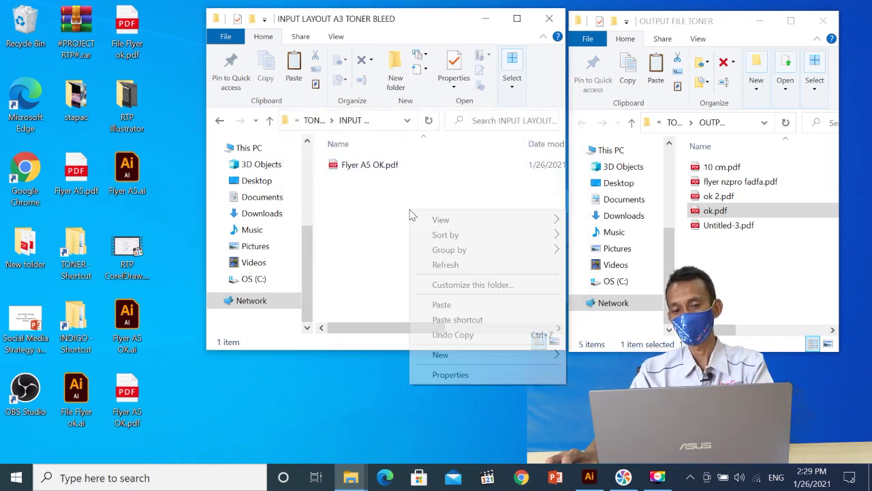
{"action": "left_click", "coordinate": [452, 264]}
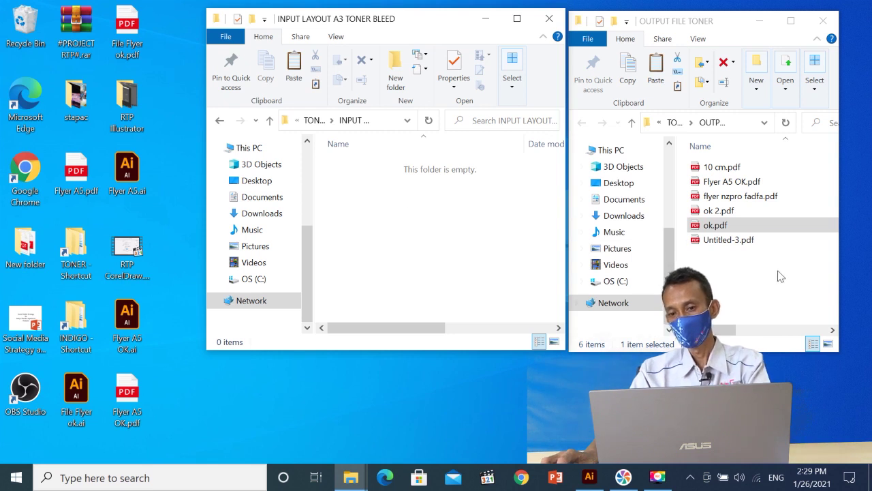
- Open Flyer A5 OK.pdf from the OUTPUT FILE TONER folder with Adobe Acrobat DC
{"action": "left_click", "coordinate": [691, 21]}
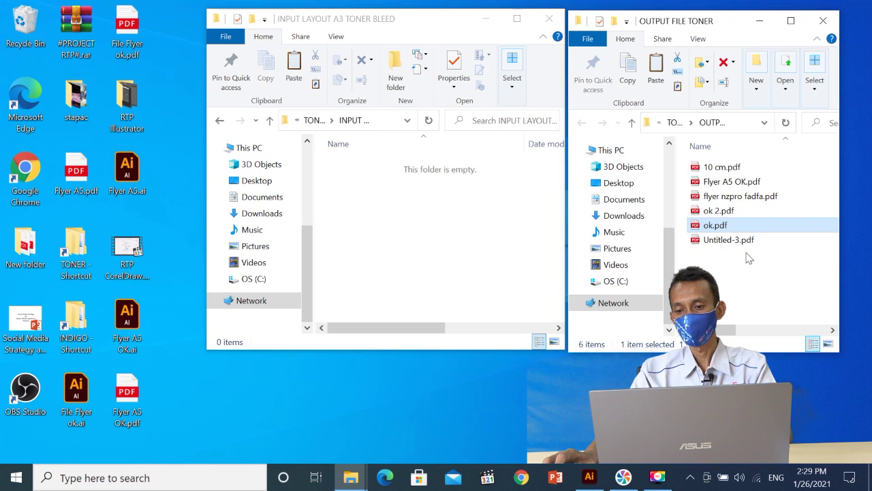
{"action": "left_click", "coordinate": [743, 181]}
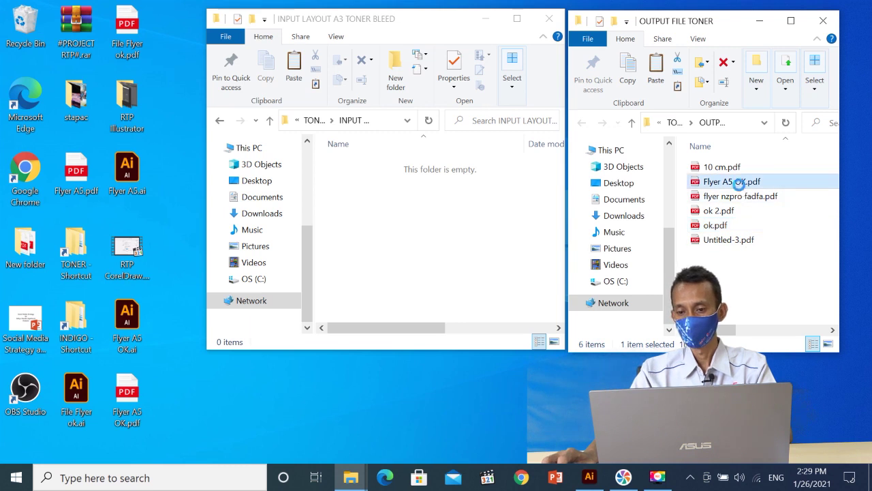
{"action": "right_click", "coordinate": [741, 182]}
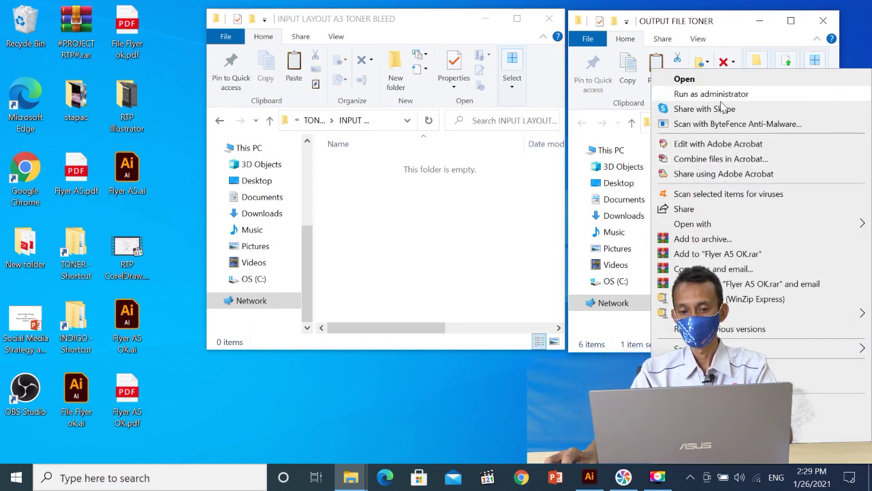
{"action": "mouse_move", "coordinate": [750, 229]}
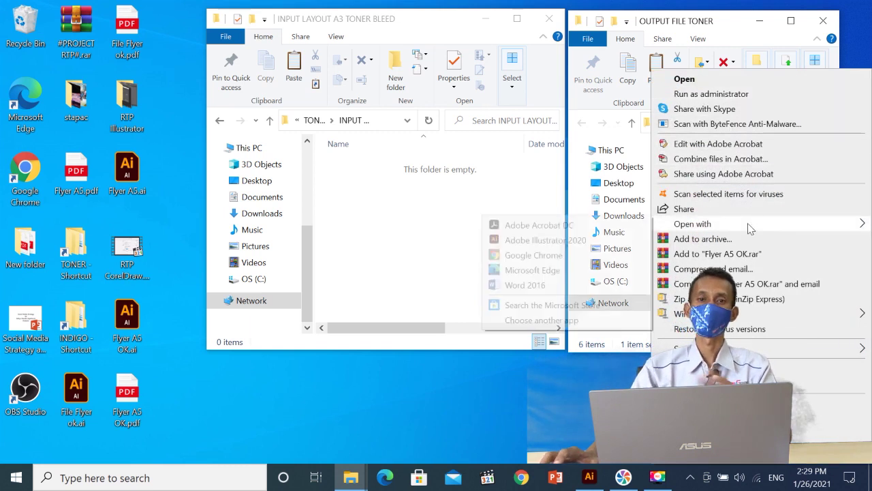
{"action": "left_click", "coordinate": [546, 226]}
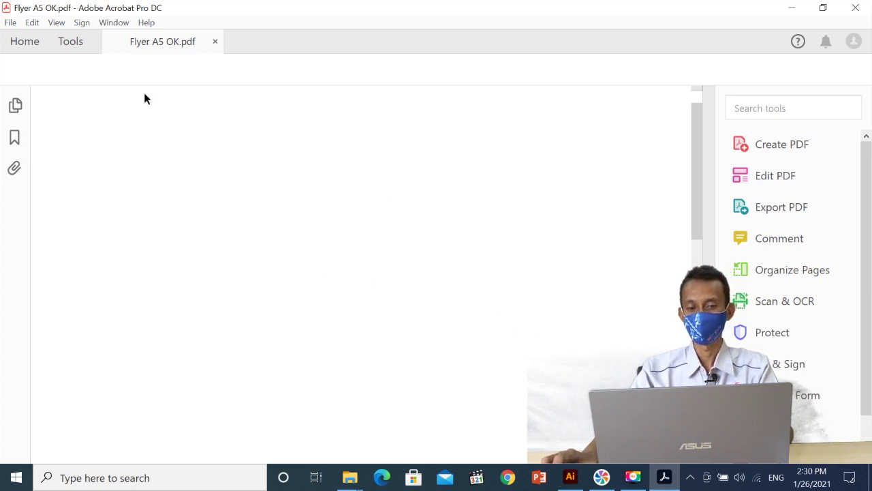
- Fit one full page of the imposed flyer layout in view and decline making Acrobat the default PDF application
{"action": "scroll", "coordinate": [321, 163], "scroll_direction": "down", "scroll_amount": 2}
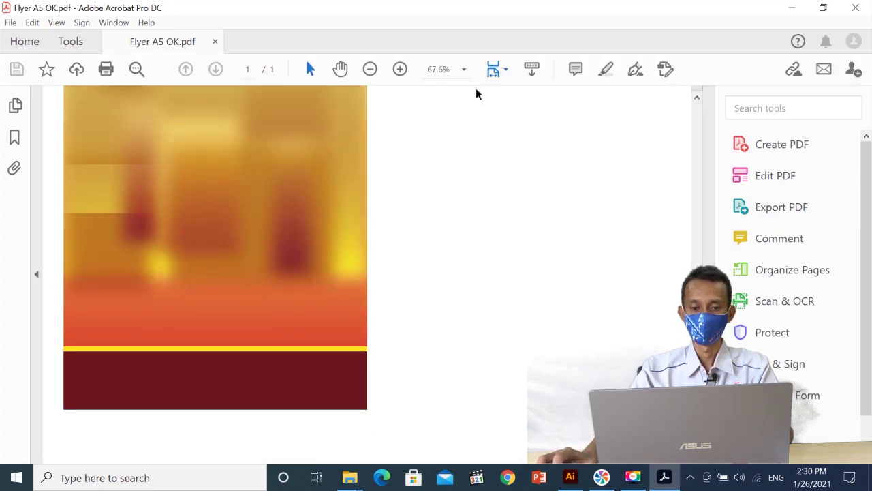
{"action": "left_click", "coordinate": [506, 69]}
{"action": "left_click", "coordinate": [528, 113]}
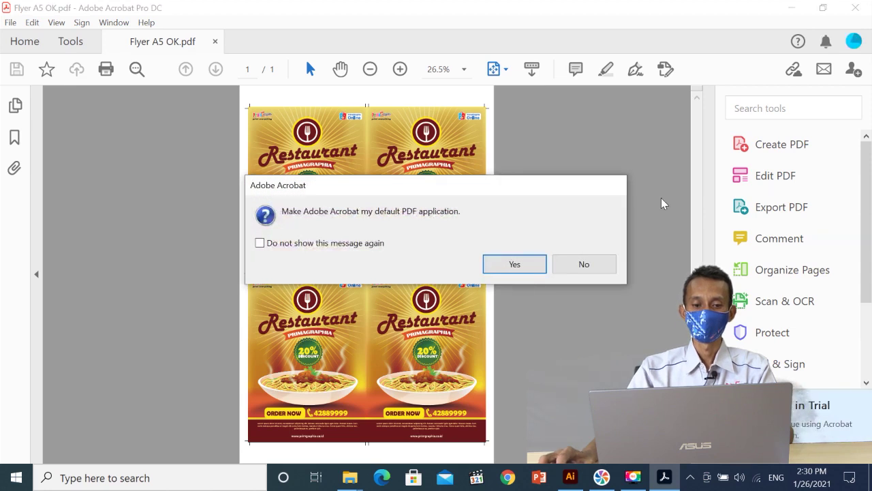
{"action": "left_click", "coordinate": [592, 269]}
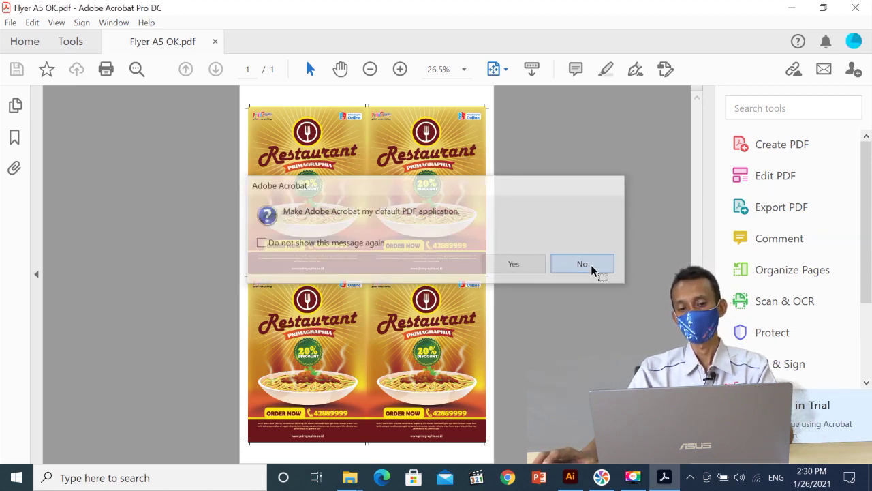